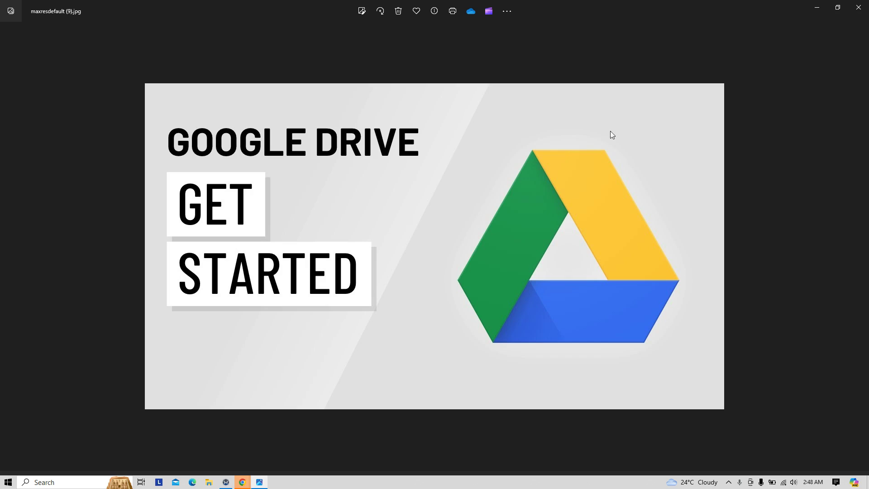
Open the Google Drive overview page from the "google drive" search results and sign in to Drive.
{"action": "left_click", "coordinate": [817, 8]}
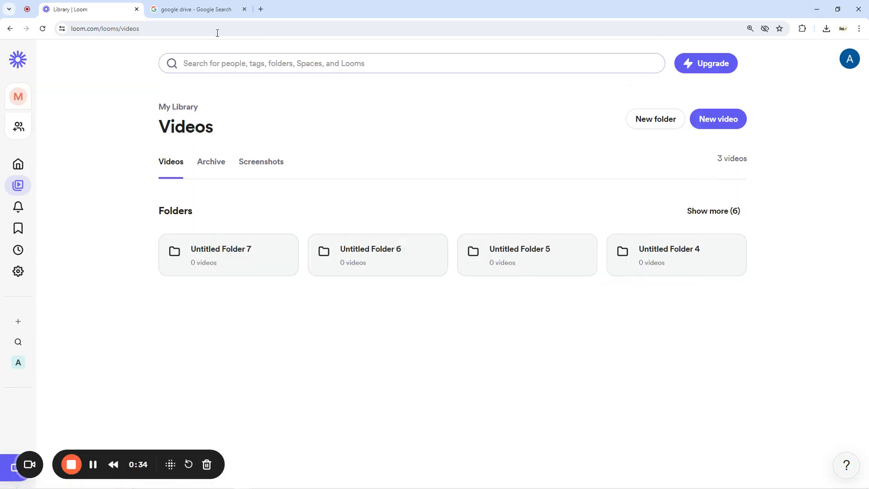
{"action": "left_click", "coordinate": [198, 5]}
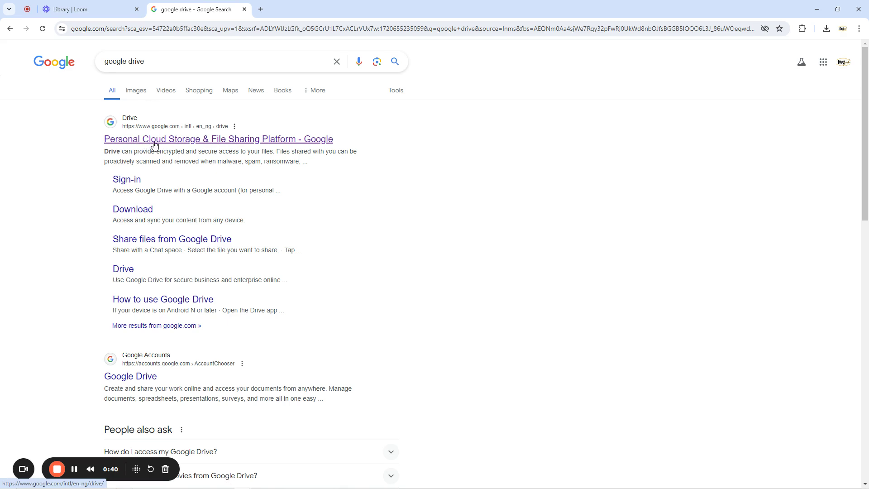
{"action": "left_click_drag", "start_coordinate": [150, 61], "coordinate": [95, 69]}
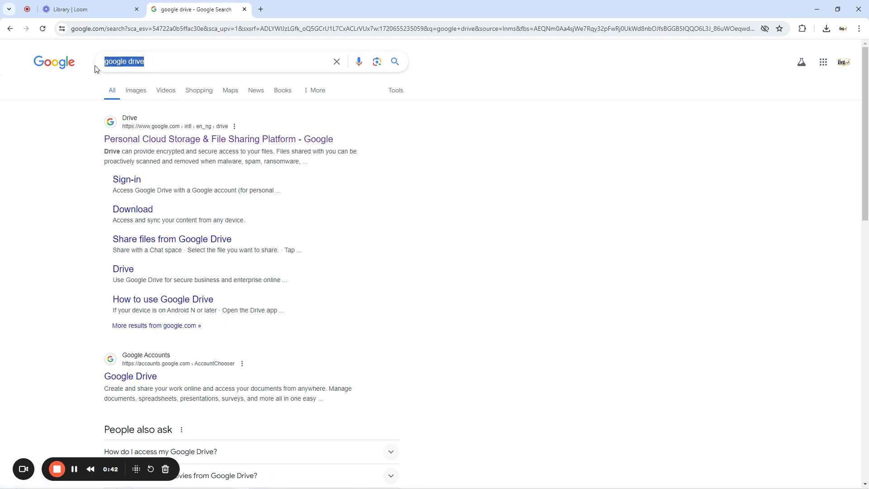
{"action": "left_click", "coordinate": [169, 60]}
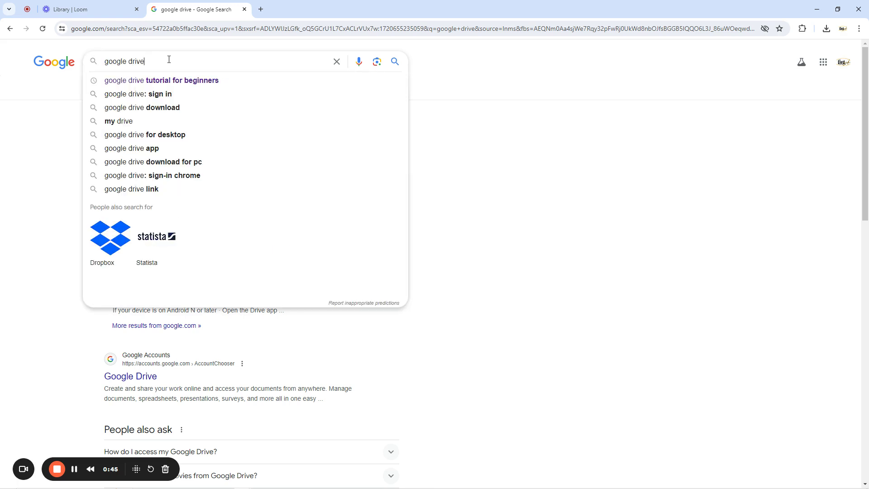
{"action": "left_click", "coordinate": [32, 150]}
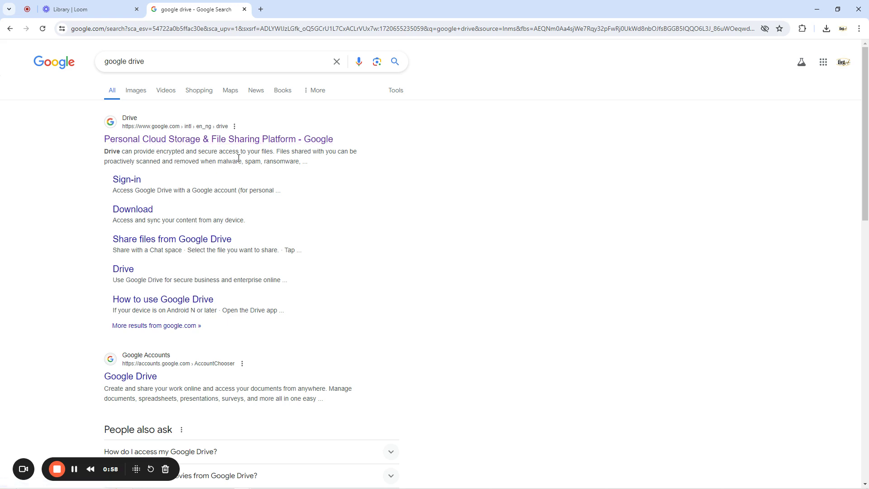
{"action": "scroll", "coordinate": [175, 326], "scroll_direction": "down", "scroll_amount": 9}
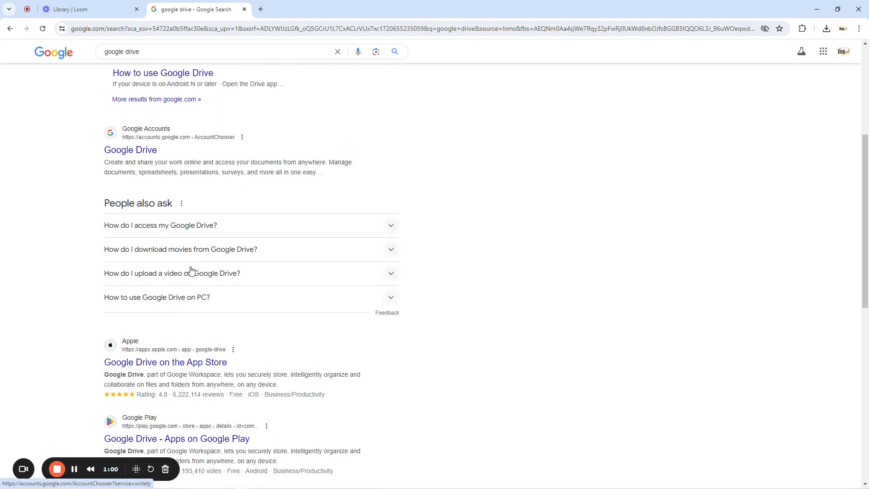
{"action": "scroll", "coordinate": [175, 269], "scroll_direction": "up", "scroll_amount": 9}
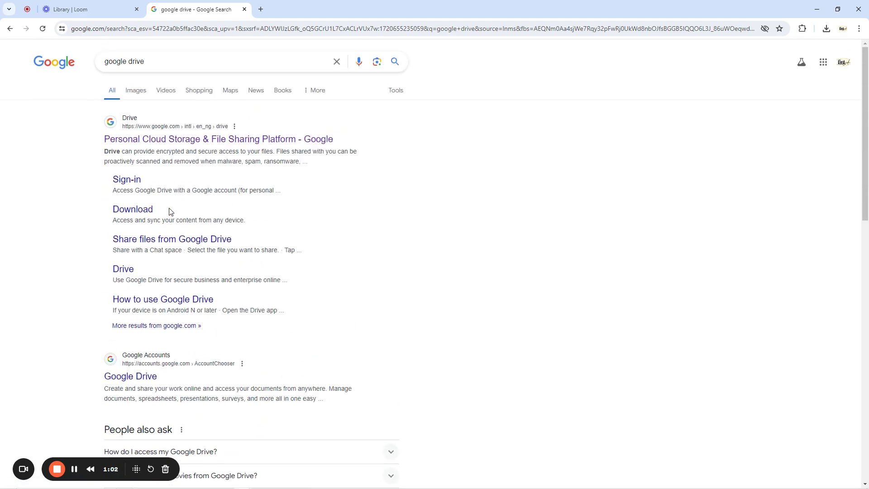
{"action": "left_click", "coordinate": [189, 143]}
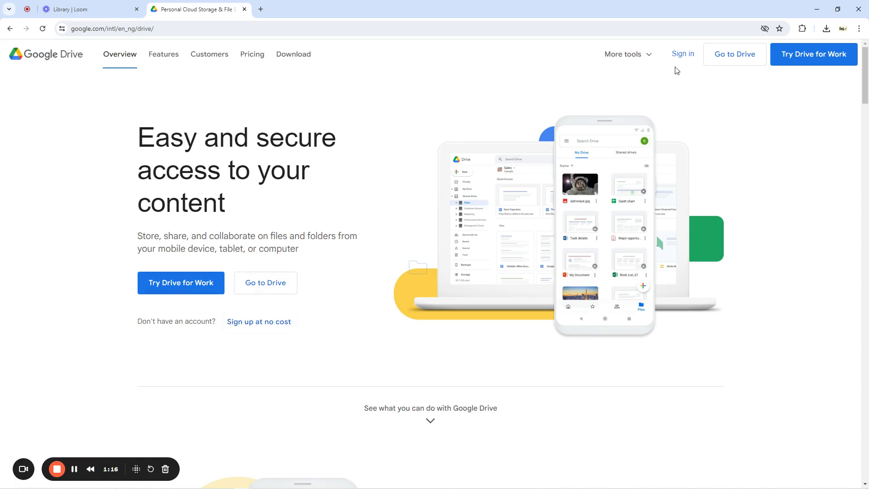
{"action": "left_click", "coordinate": [684, 54]}
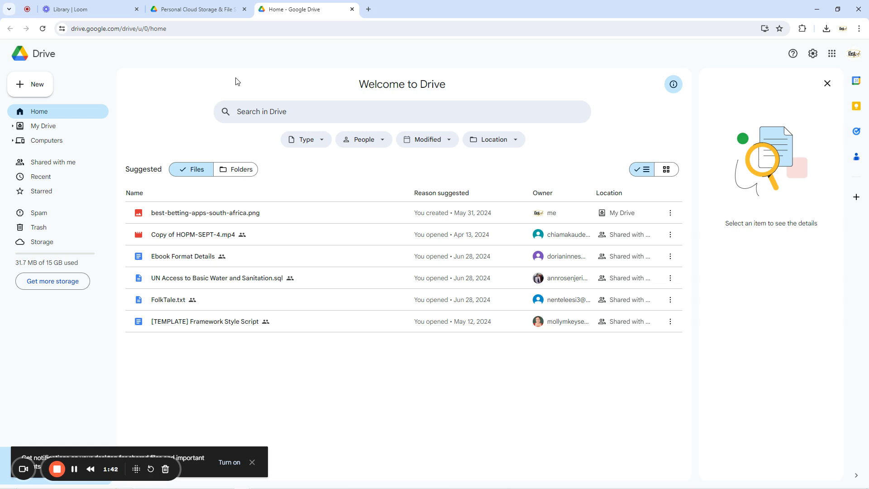
View the contents of My Drive and the Computers section.
{"action": "left_click", "coordinate": [42, 132]}
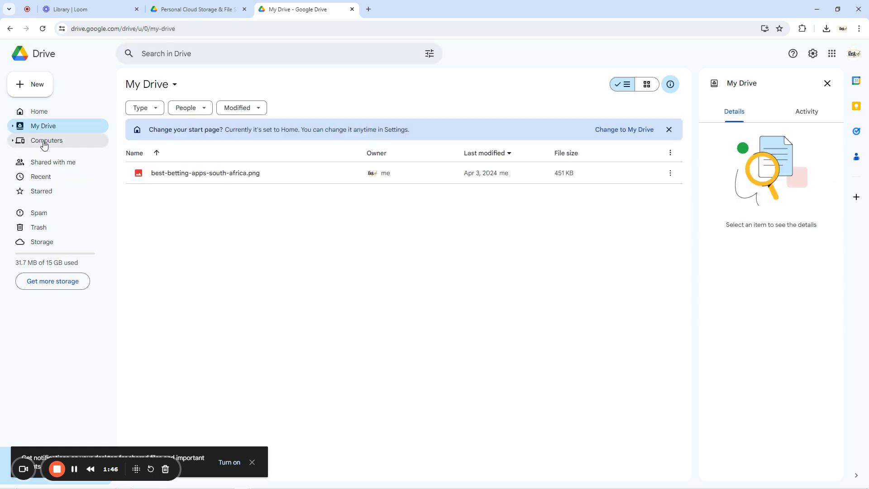
{"action": "left_click", "coordinate": [44, 144]}
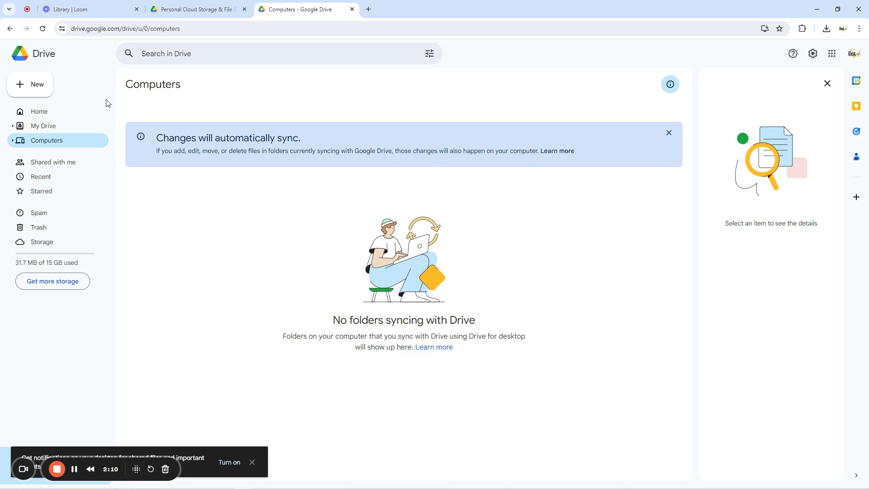
Load drive.google.com directly in a new browser tab and close that tab again.
{"action": "left_click", "coordinate": [368, 9]}
{"action": "type", "text": "drive."}
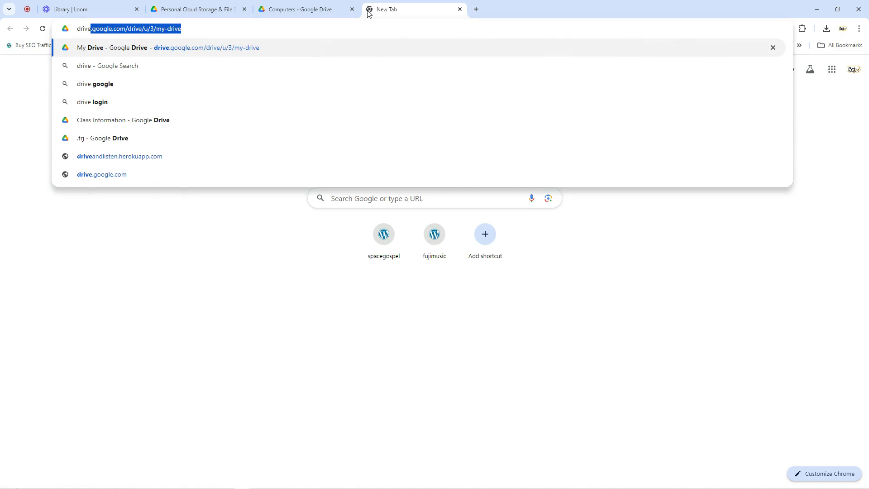
{"action": "type", "text": "google.com"}
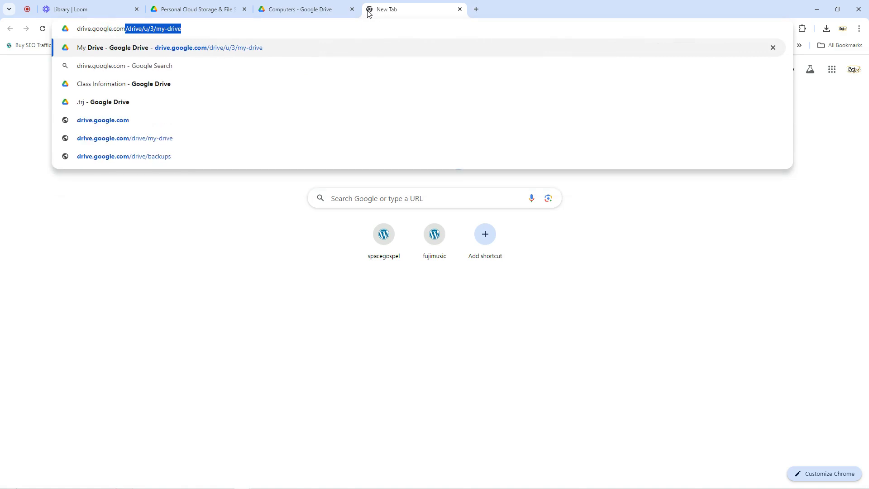
{"action": "key", "text": "Delete"}
{"action": "key", "text": "Return"}
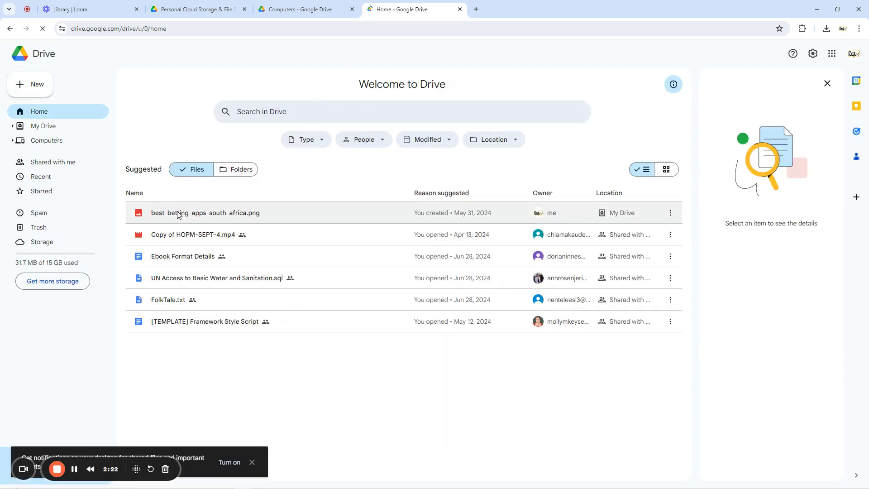
{"action": "mouse_move", "coordinate": [150, 298]}
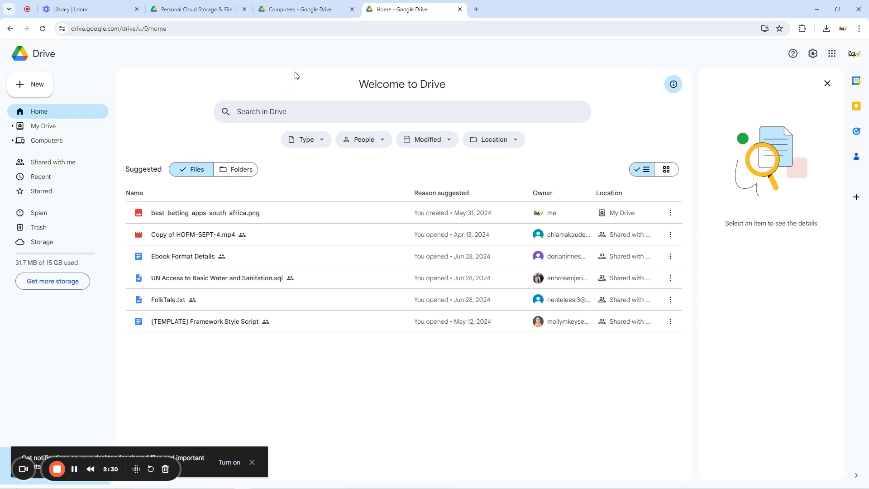
{"action": "left_click", "coordinate": [459, 9]}
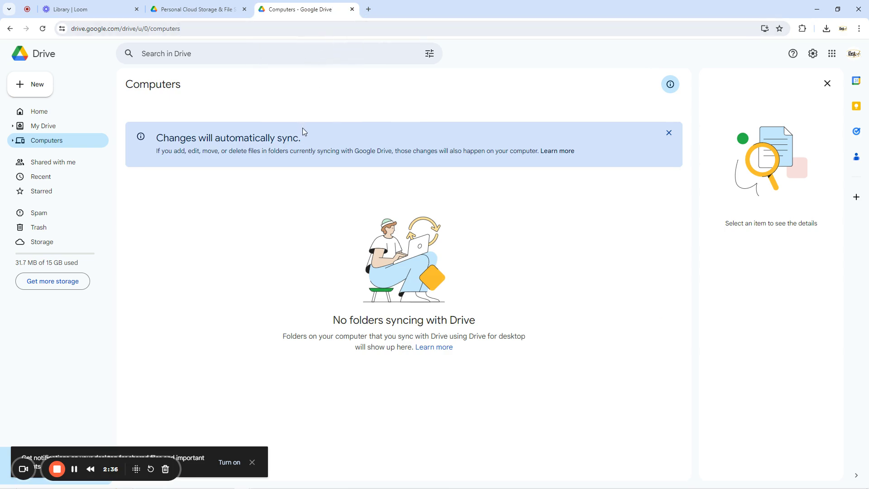
Return to Drive's Home view and examine the options for creating new items, including the additional Google apps.
{"action": "left_click", "coordinate": [26, 87]}
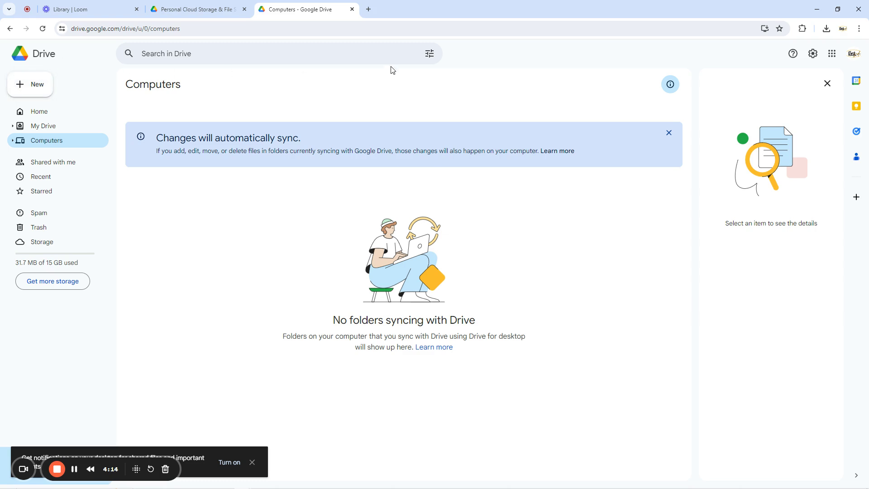
{"action": "left_click", "coordinate": [33, 117]}
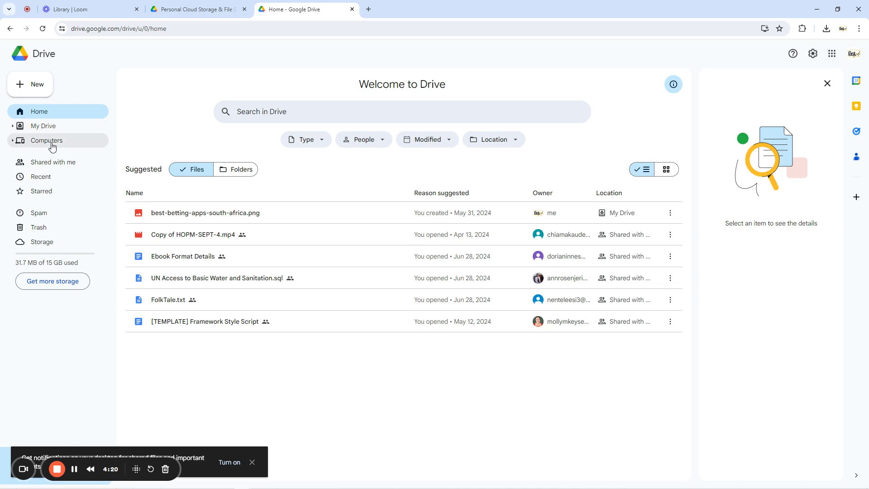
{"action": "left_click", "coordinate": [28, 89]}
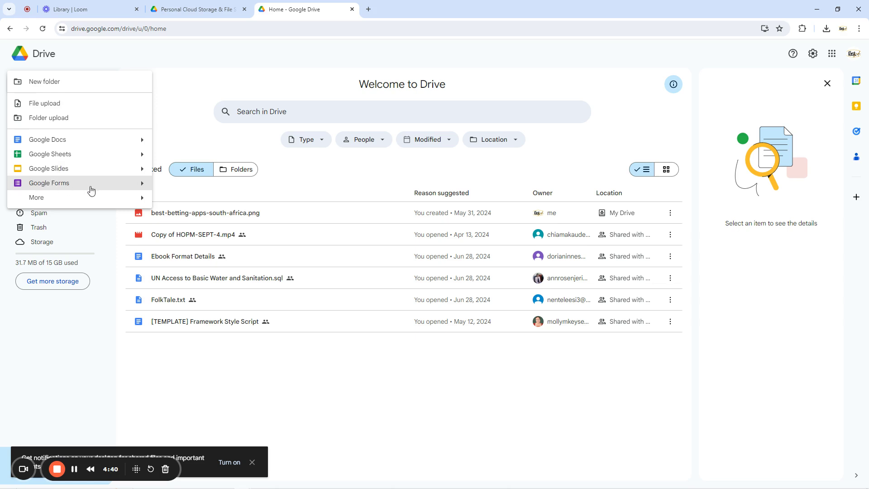
{"action": "mouse_move", "coordinate": [62, 198]}
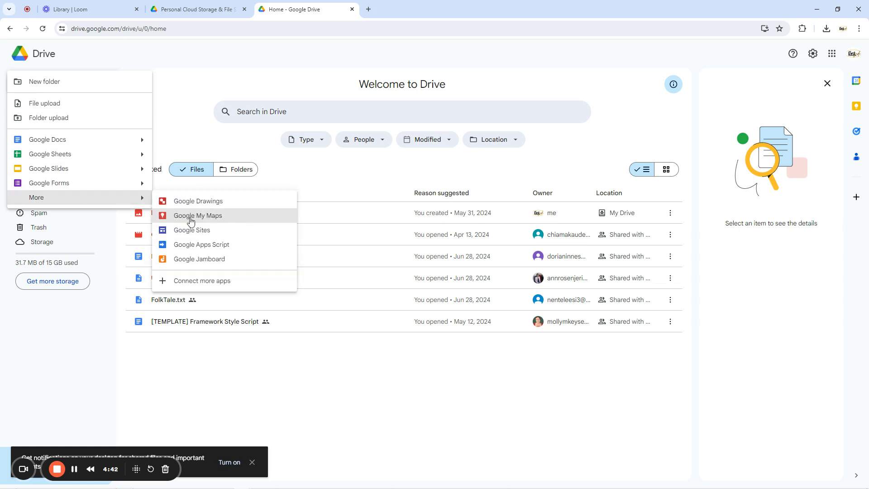
{"action": "left_click", "coordinate": [176, 103]}
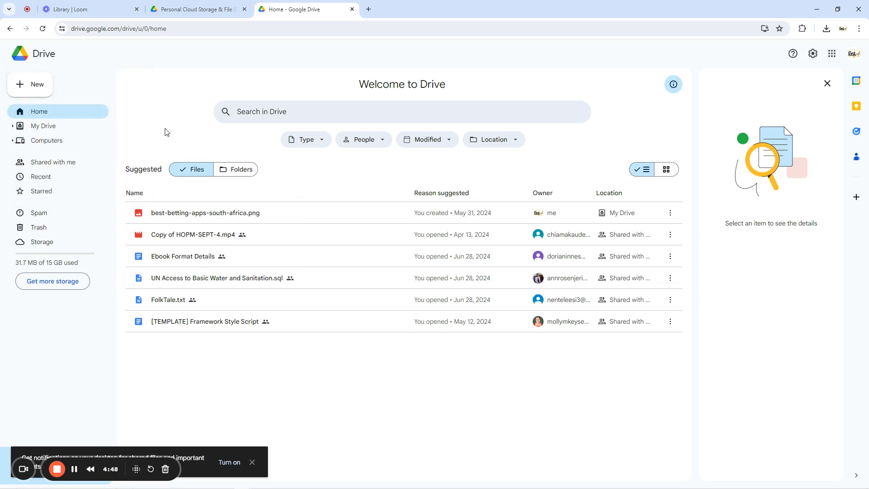
Create a blank Google Docs document and title it with the person's name followed by "Document".
{"action": "left_click", "coordinate": [36, 87]}
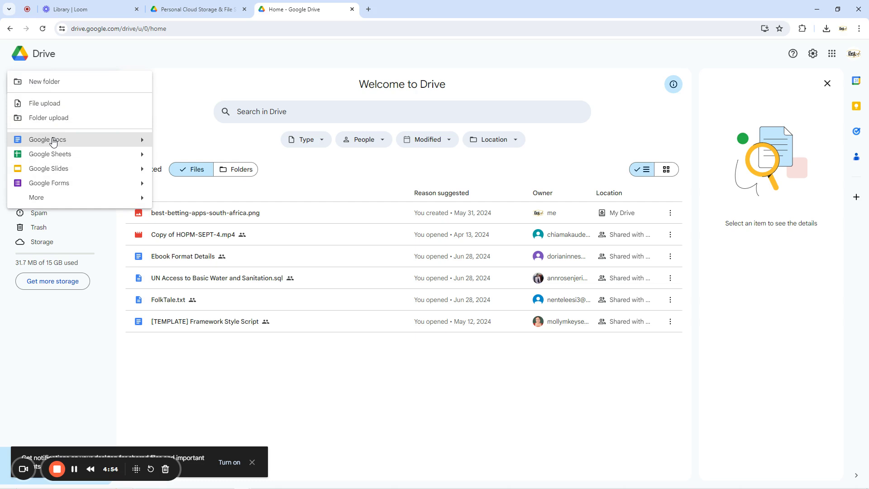
{"action": "left_click", "coordinate": [53, 142]}
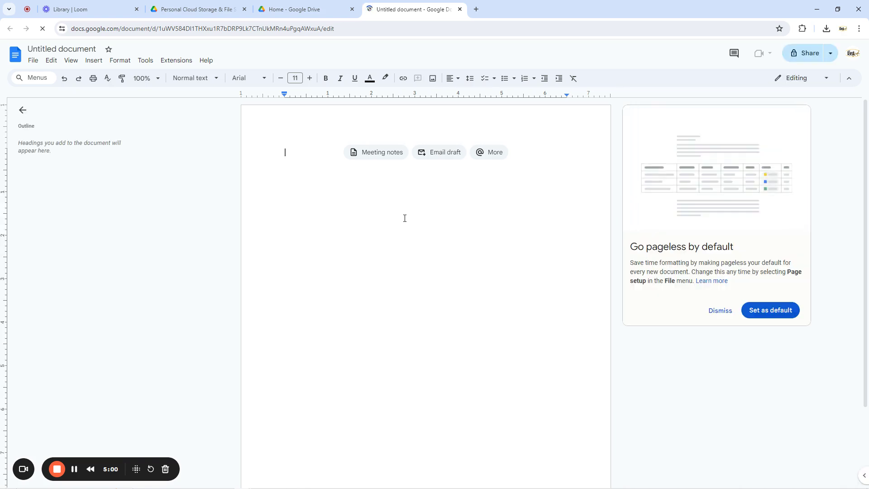
{"action": "left_click", "coordinate": [79, 49]}
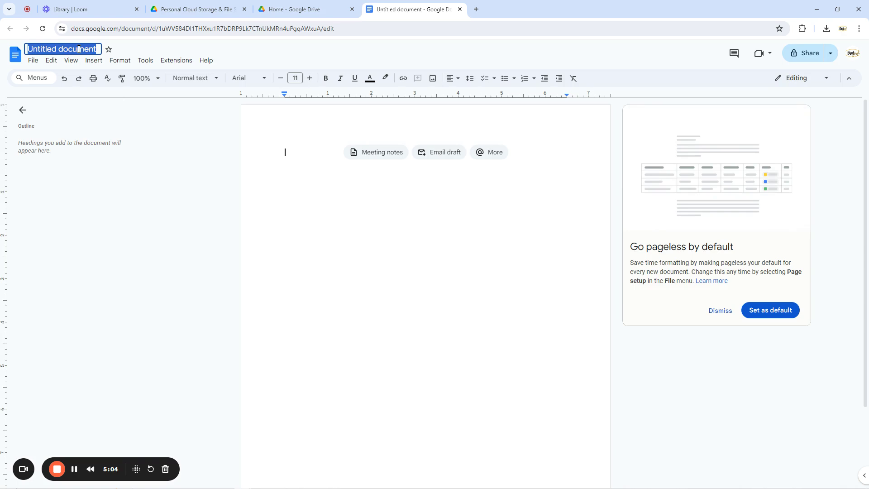
{"action": "type", "text": "Richatf"}
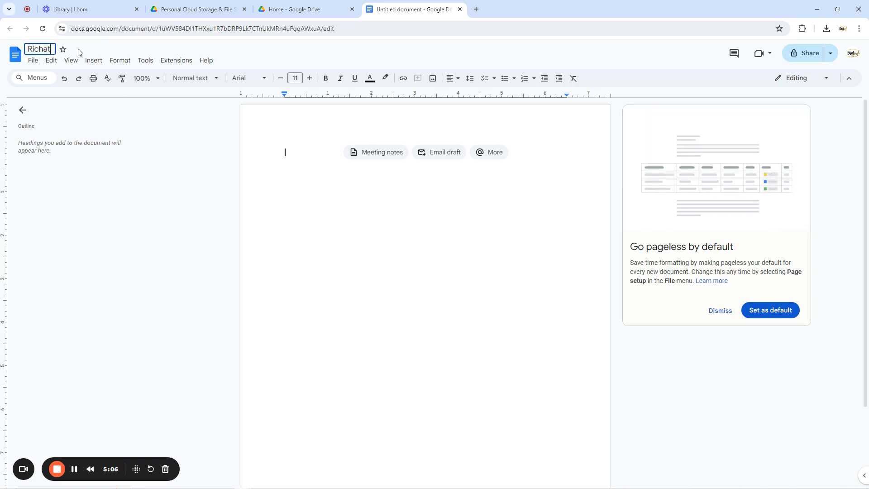
{"action": "key", "text": "BackSpace"}
{"action": "key", "text": "BackSpace"}
{"action": "type", "text": "rd N Document"}
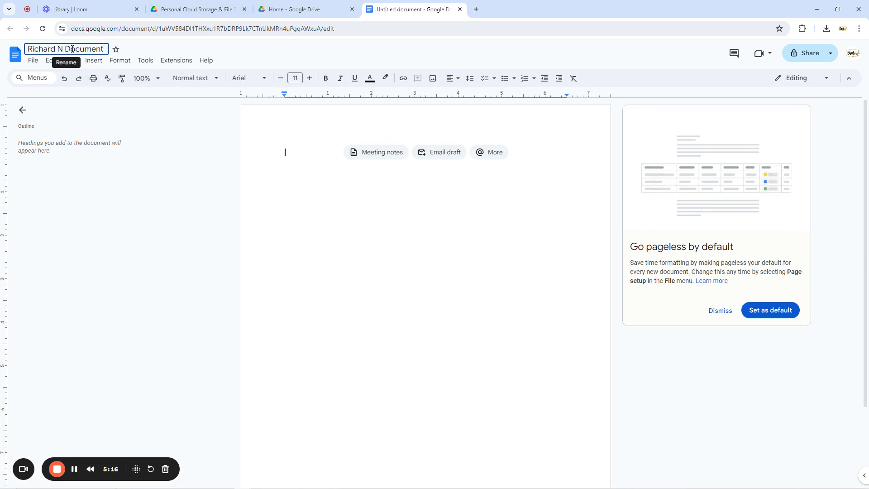
{"action": "left_click", "coordinate": [311, 149]}
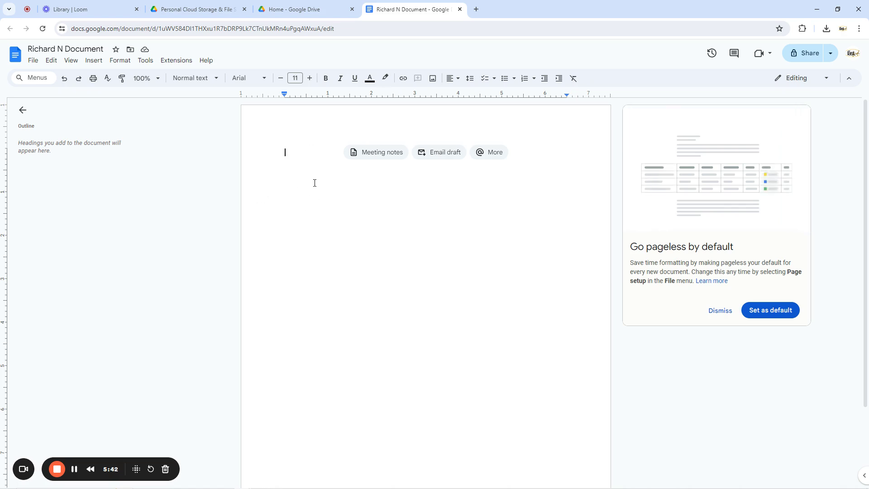
Switch to Gemini in a new browser tab and open the recent domain speed chat containing the Cloudflare DNS answer.
{"action": "left_click", "coordinate": [476, 11]}
{"action": "type", "text": "gem"}
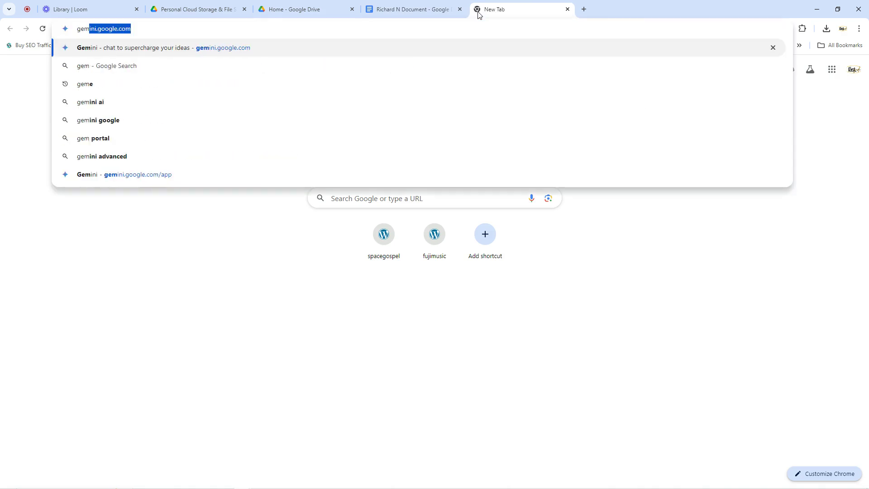
{"action": "key", "text": "Return"}
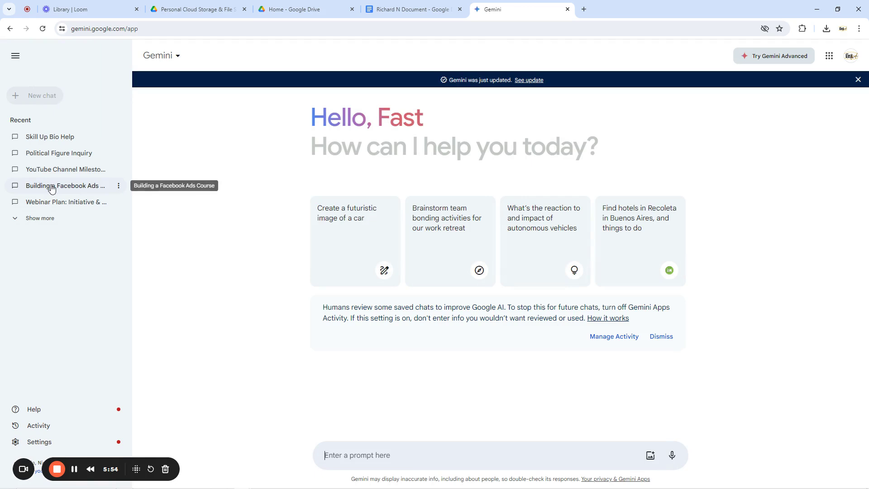
{"action": "left_click", "coordinate": [39, 217]}
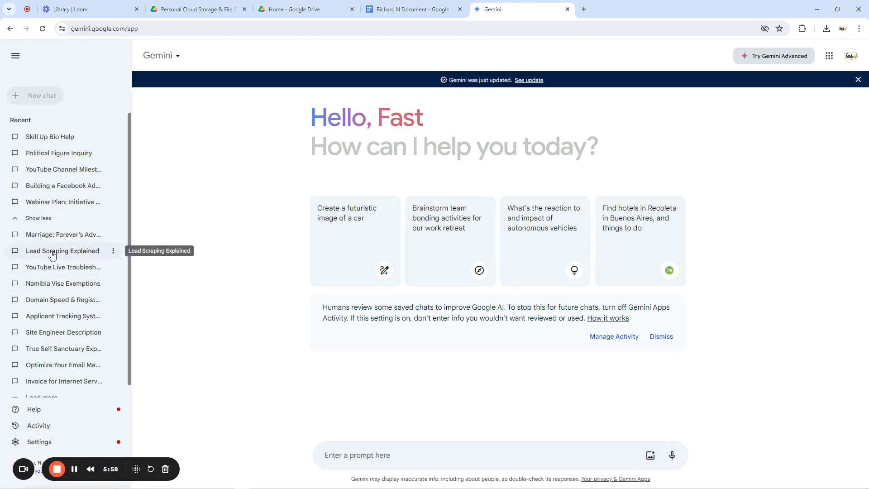
{"action": "left_click", "coordinate": [44, 283]}
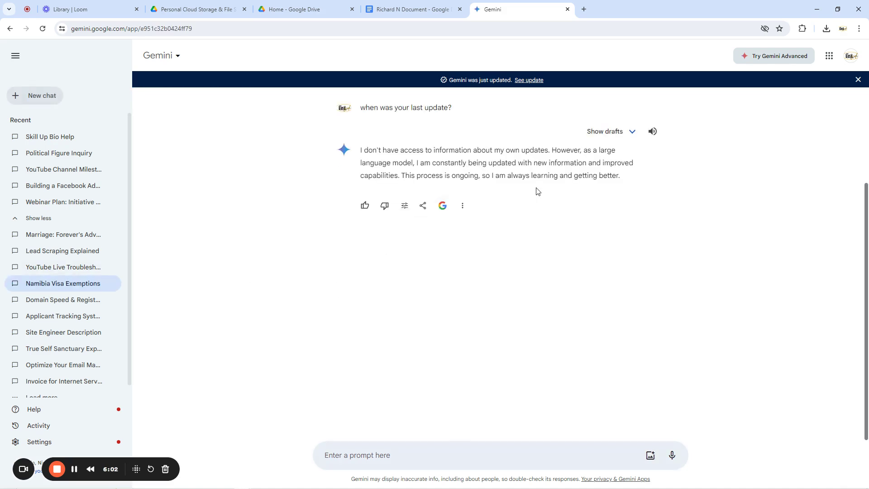
{"action": "left_click", "coordinate": [40, 301]}
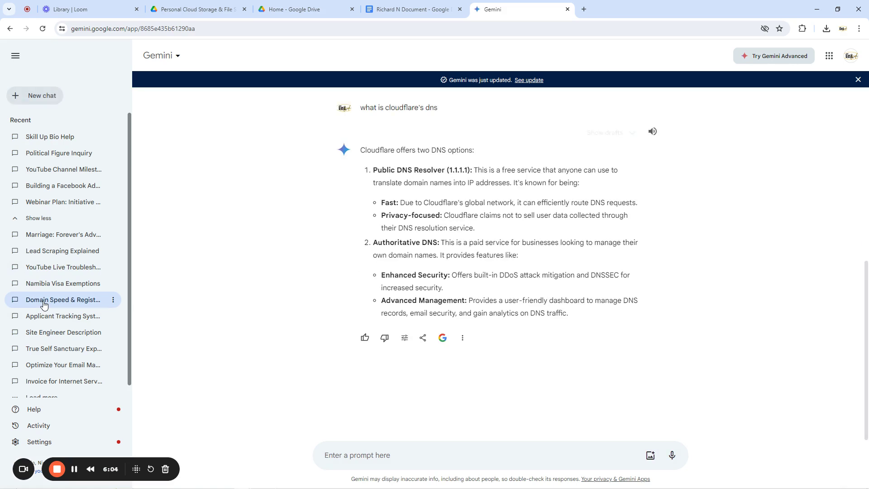
Copy Gemini's full answer on Cloudflare's two DNS options and paste it into the blank Google Docs document.
{"action": "left_click_drag", "start_coordinate": [577, 314], "coordinate": [362, 156]}
{"action": "key", "text": "ctrl+c"}
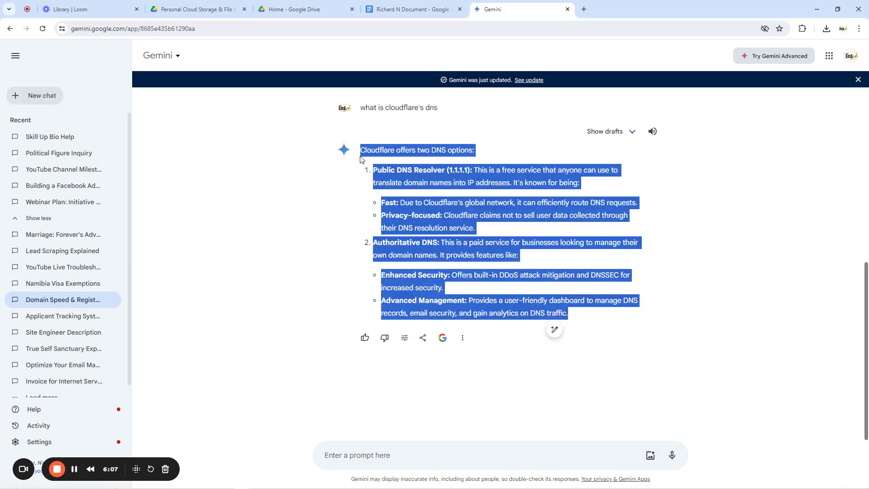
{"action": "left_click", "coordinate": [412, 9]}
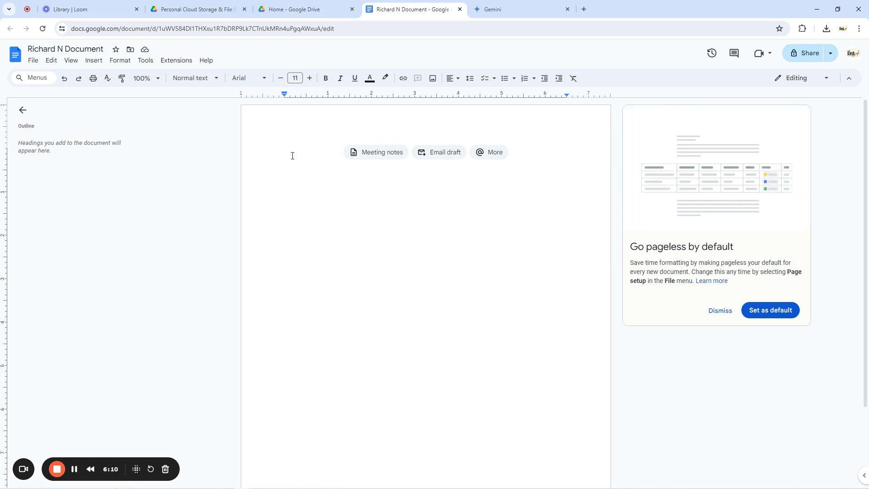
{"action": "key", "text": "ctrl+v"}
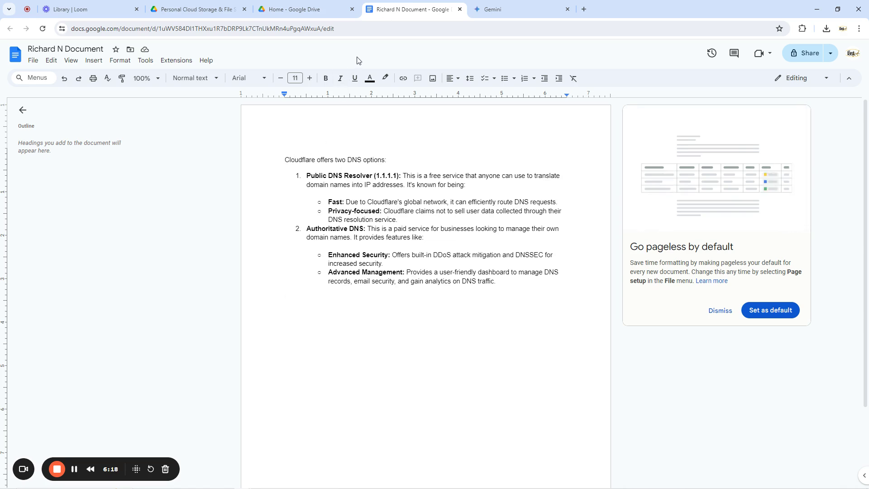
Close the document outline, and check from Drive's refreshed Home list that the new document opens.
{"action": "left_click", "coordinate": [23, 110]}
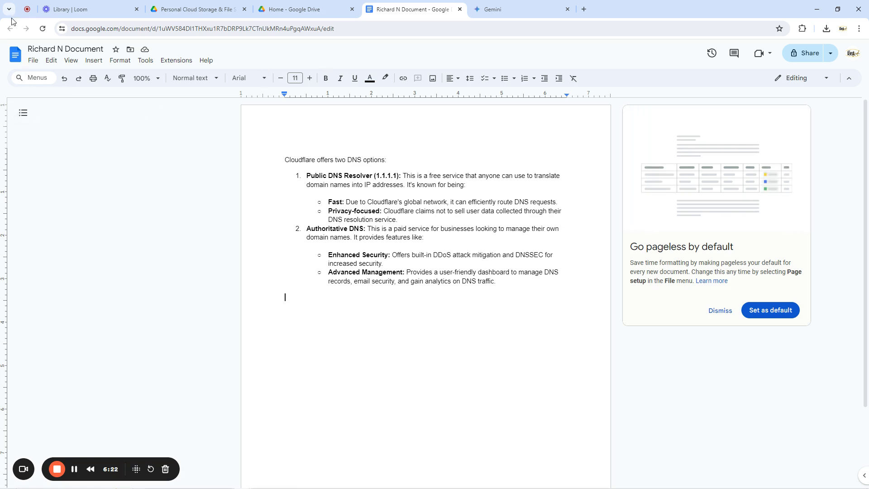
{"action": "left_click", "coordinate": [265, 7]}
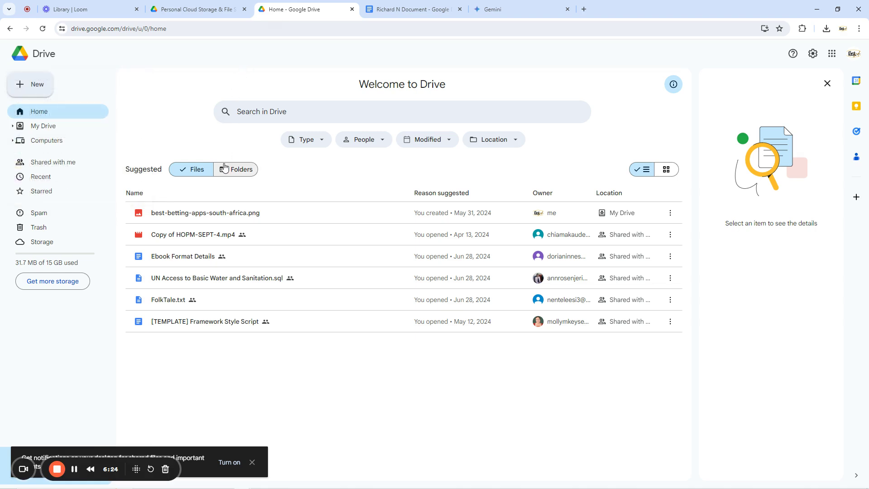
{"action": "key", "text": "F5"}
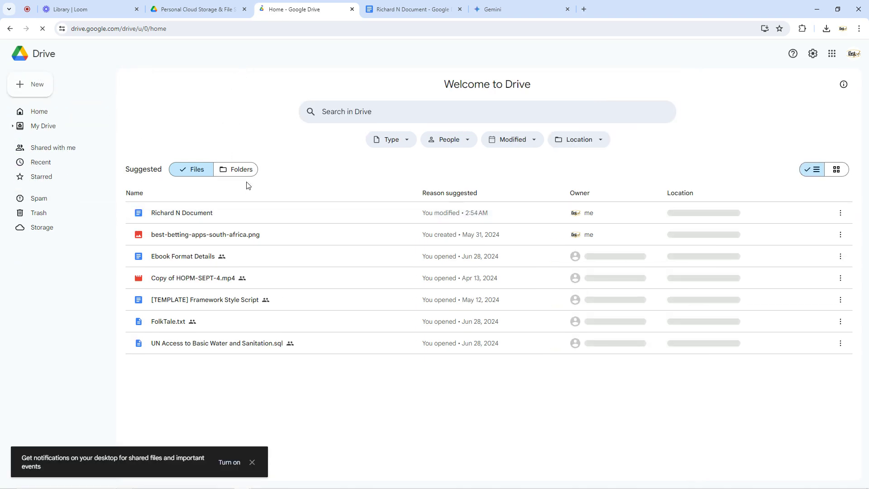
{"action": "double_click", "coordinate": [183, 214]}
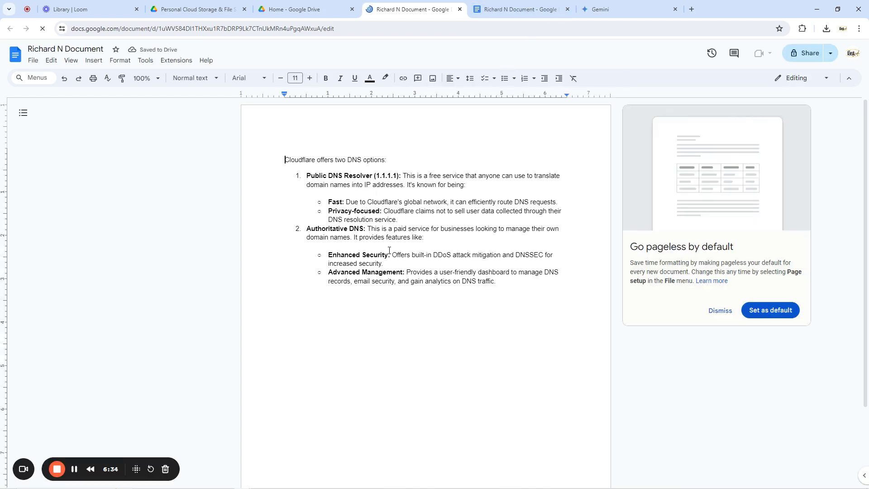
{"action": "left_click", "coordinate": [310, 6]}
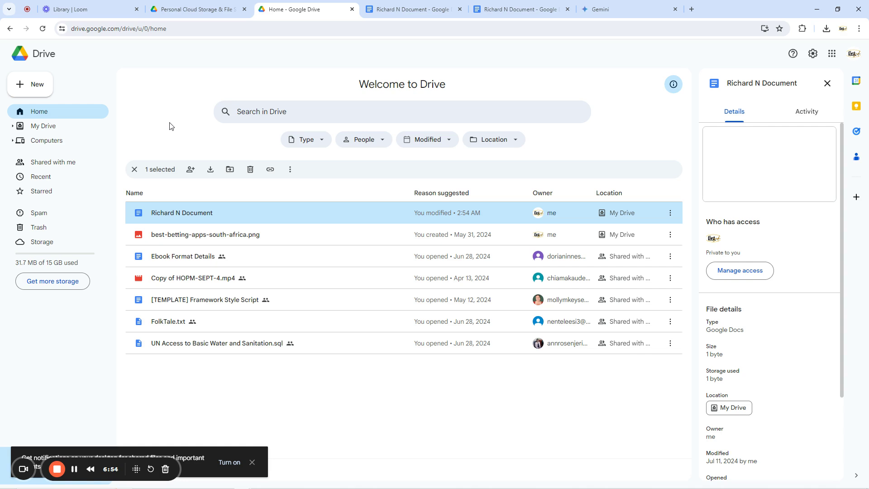
Minimize the browser, and paste the copied Cloudflare DNS text into a blank Notepad file.
{"action": "left_click", "coordinate": [817, 9]}
{"action": "right_click", "coordinate": [276, 68]}
{"action": "left_click", "coordinate": [298, 97]}
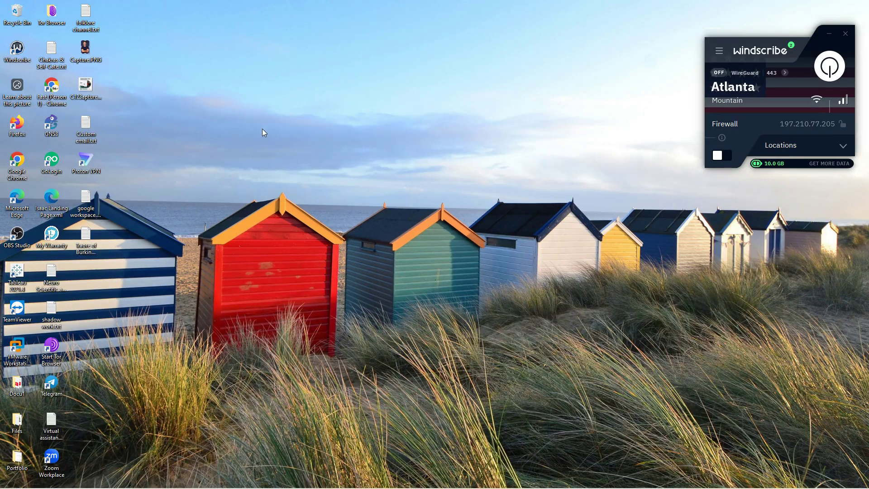
{"action": "key", "text": "super+r"}
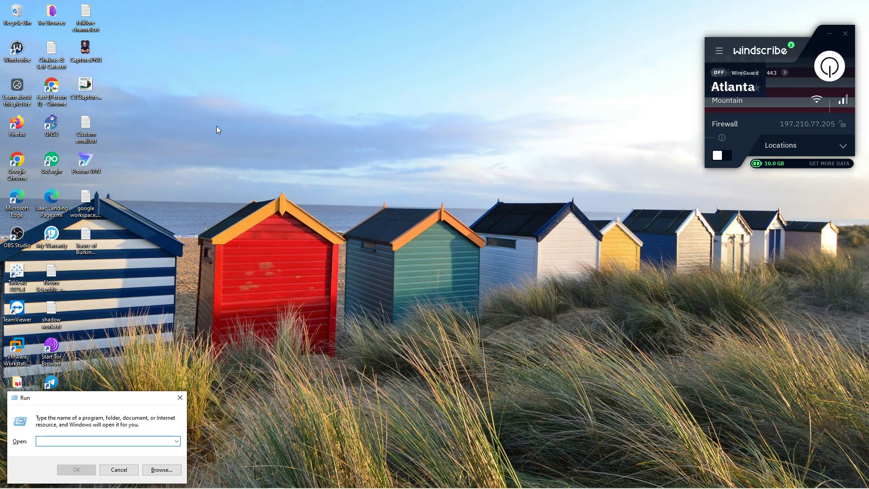
{"action": "type", "text": "notepad"}
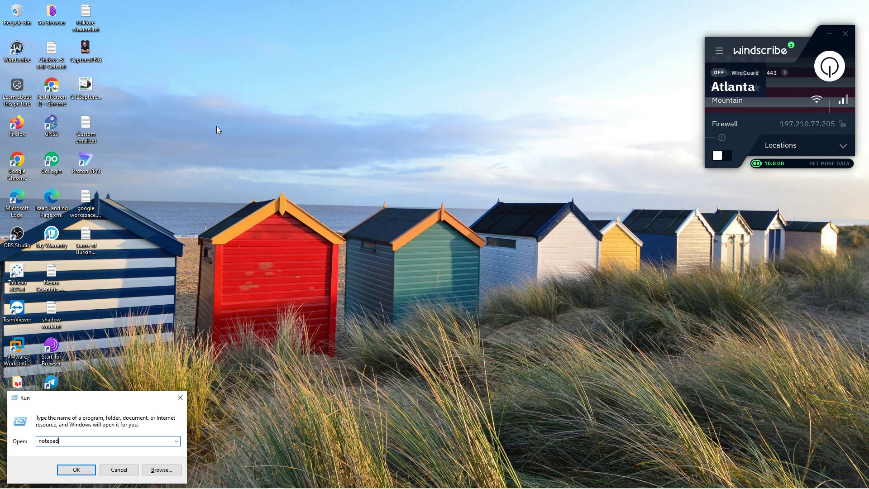
{"action": "key", "text": "Return"}
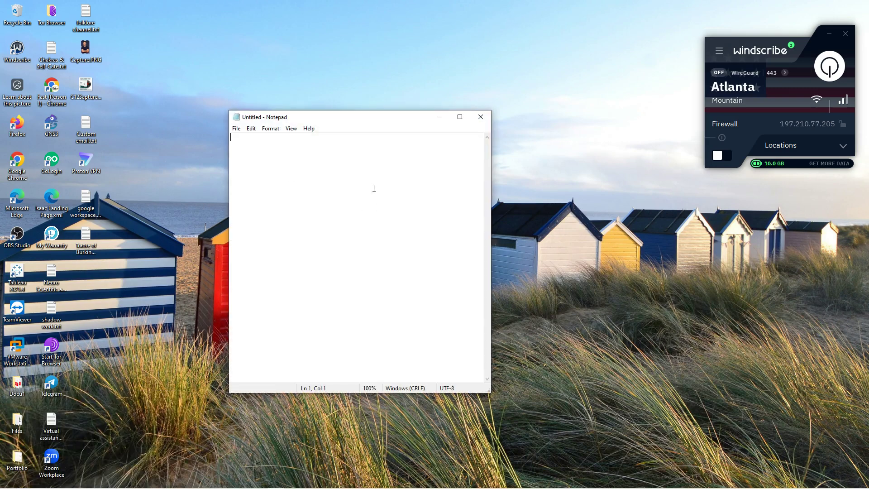
{"action": "key", "text": "ctrl+v"}
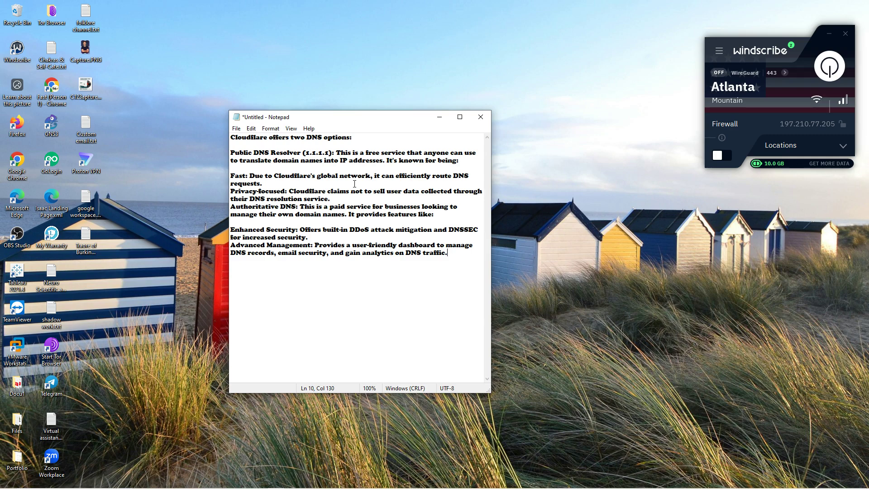
Save the Notepad text to the Desktop as "New file" and move its icon above Custom email.txt.
{"action": "left_click", "coordinate": [236, 128]}
{"action": "left_click", "coordinate": [263, 140]}
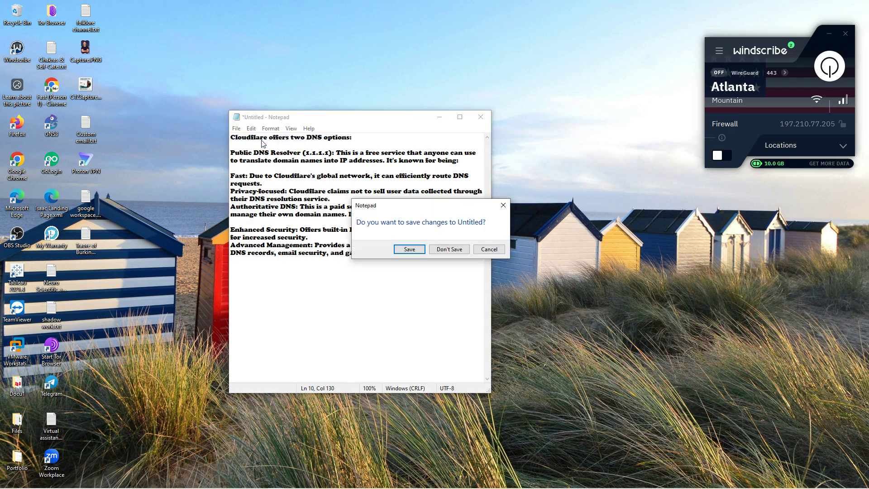
{"action": "left_click", "coordinate": [410, 249]}
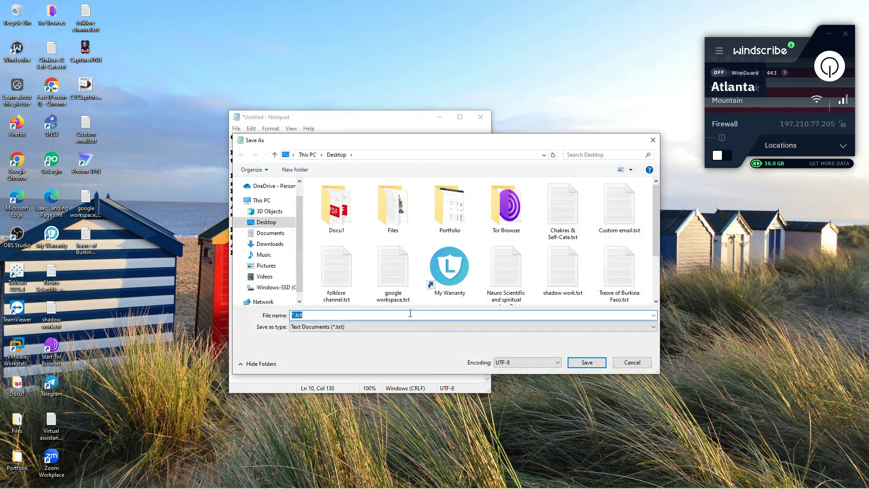
{"action": "type", "text": "New file"}
{"action": "left_click", "coordinate": [584, 362]}
{"action": "left_click", "coordinate": [480, 117]}
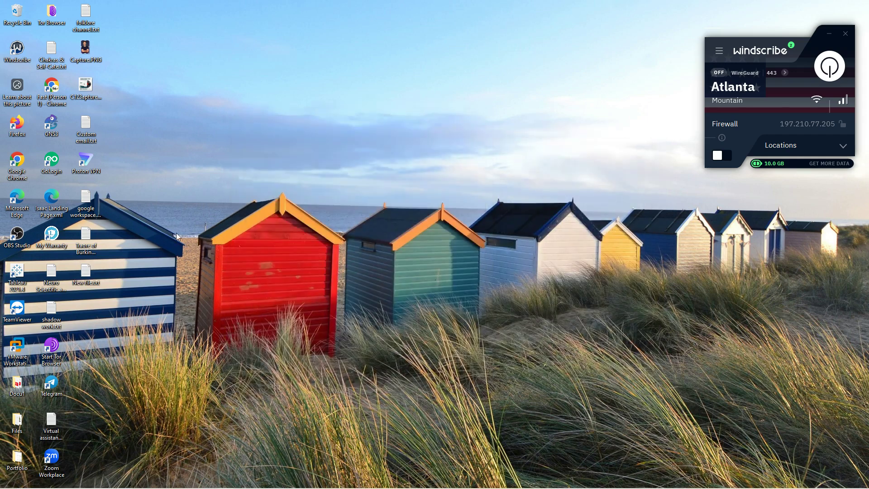
{"action": "left_click_drag", "start_coordinate": [75, 285], "coordinate": [468, 113]}
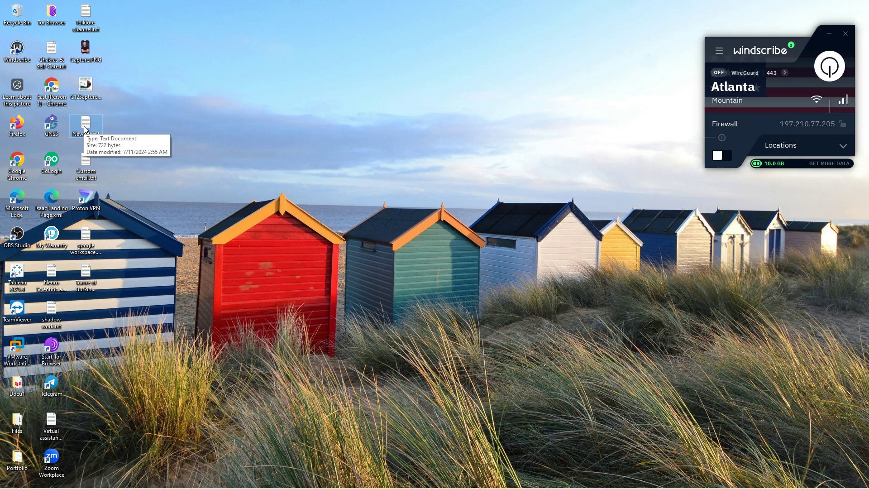
Switch back to Google Drive, upload New file.txt from the Desktop, and refresh the Home file list.
{"action": "mouse_move", "coordinate": [242, 483]}
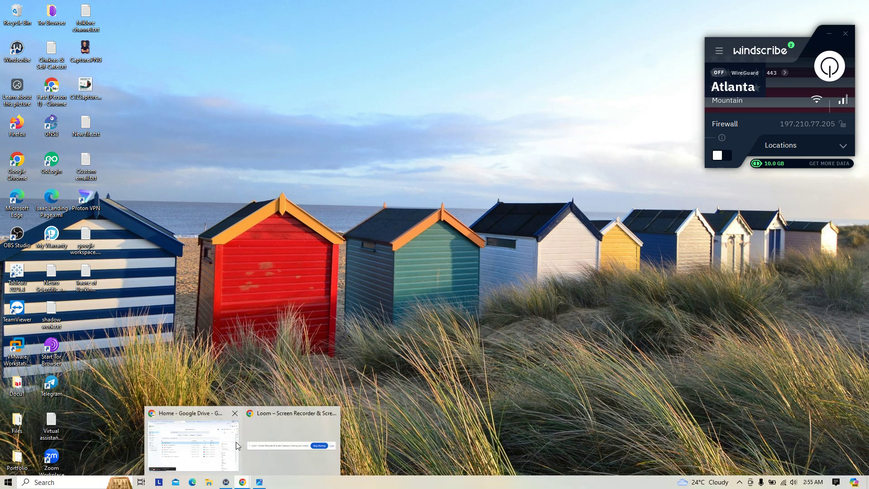
{"action": "left_click", "coordinate": [231, 441]}
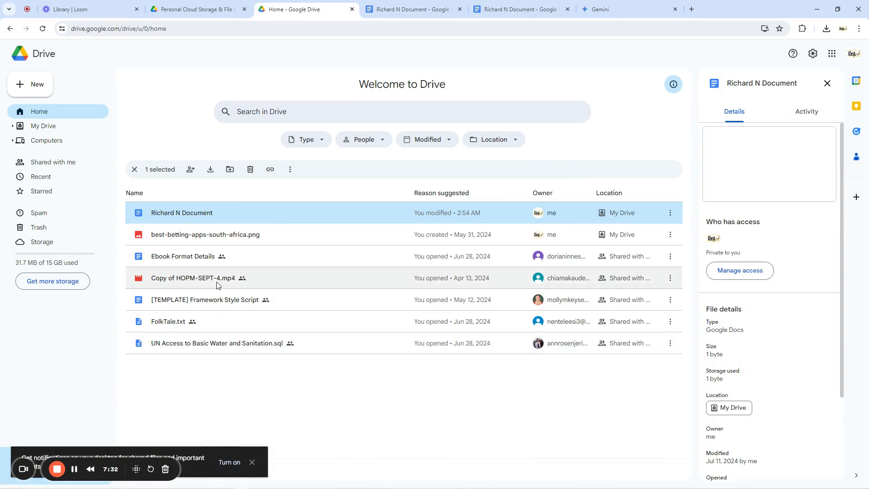
{"action": "mouse_move", "coordinate": [150, 323]}
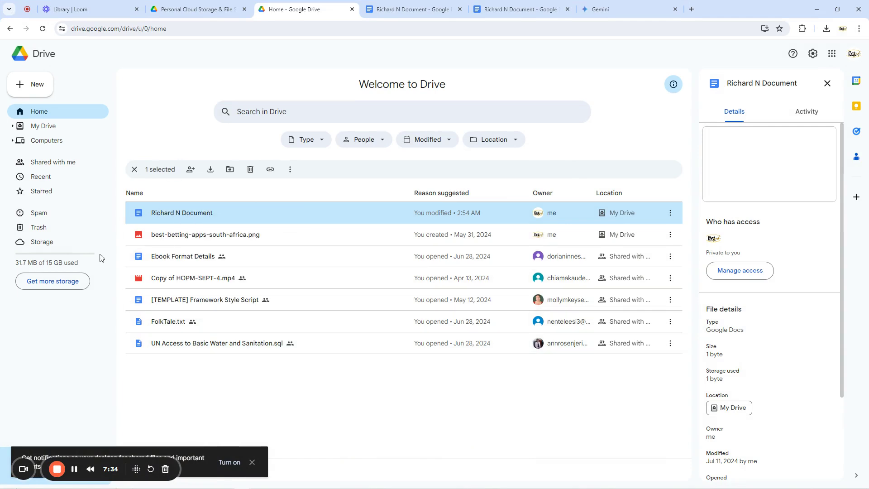
{"action": "left_click", "coordinate": [30, 86]}
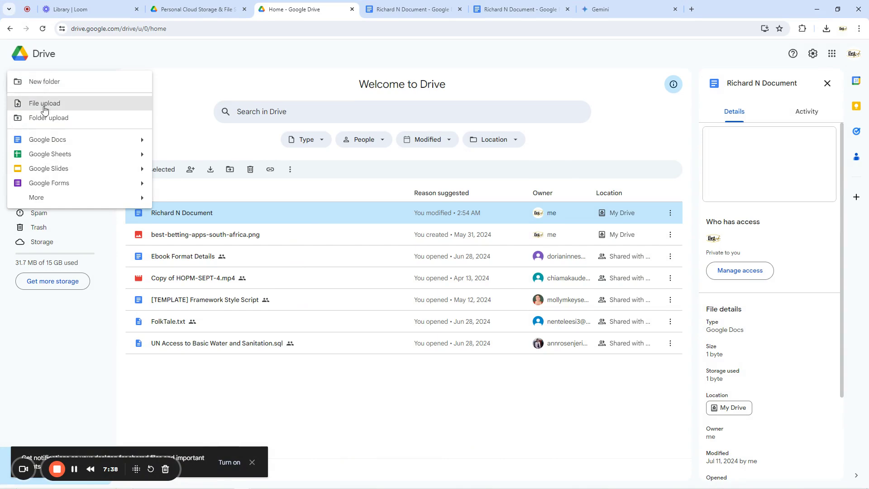
{"action": "left_click", "coordinate": [44, 104]}
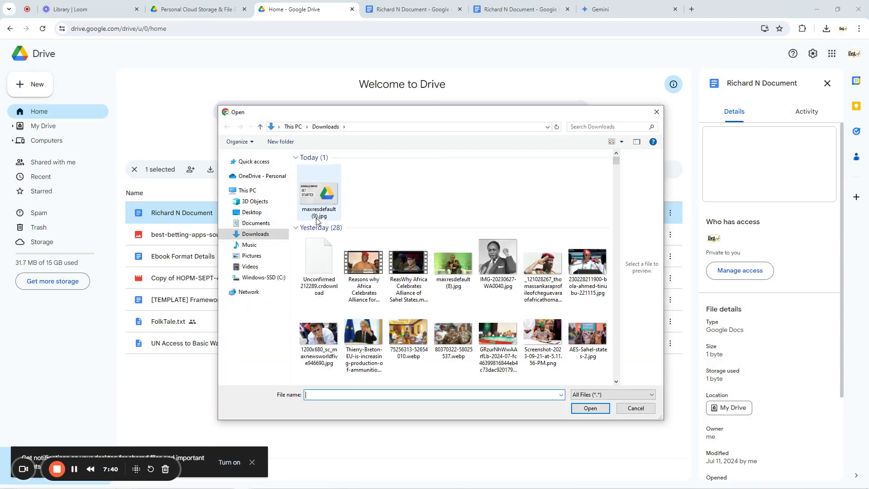
{"action": "left_click", "coordinate": [252, 212]}
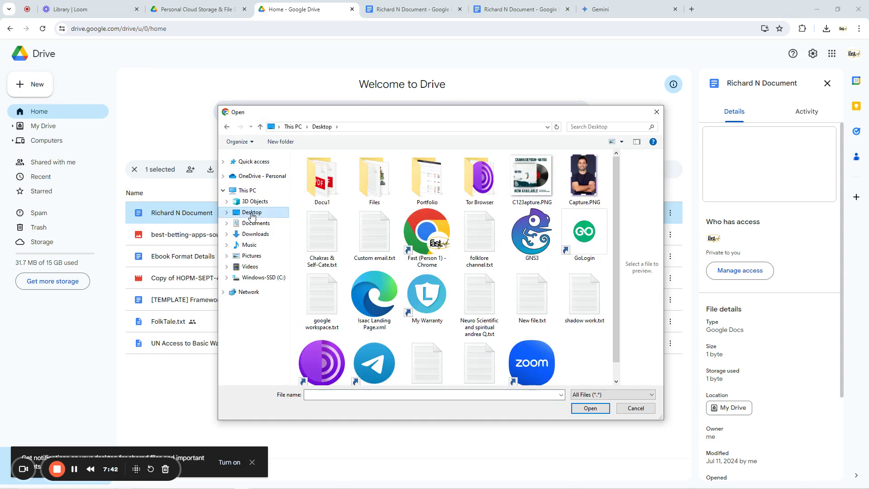
{"action": "left_click", "coordinate": [532, 303]}
{"action": "left_click", "coordinate": [590, 409]}
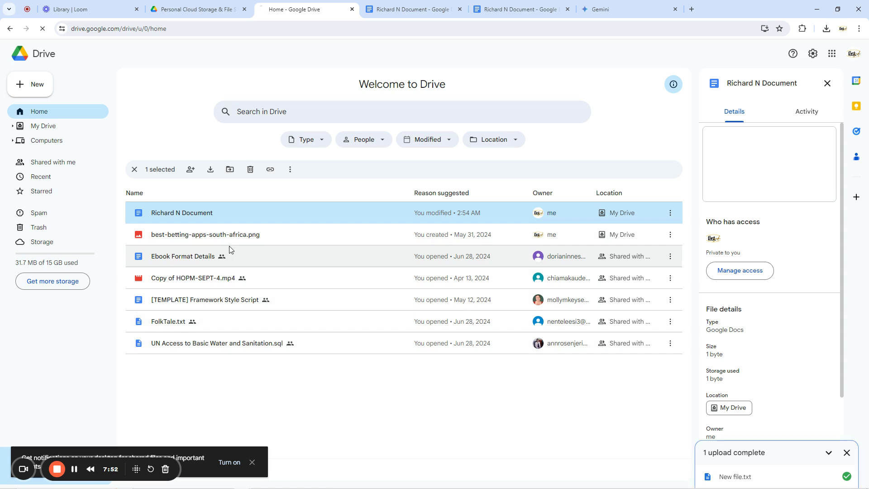
{"action": "key", "text": "F5"}
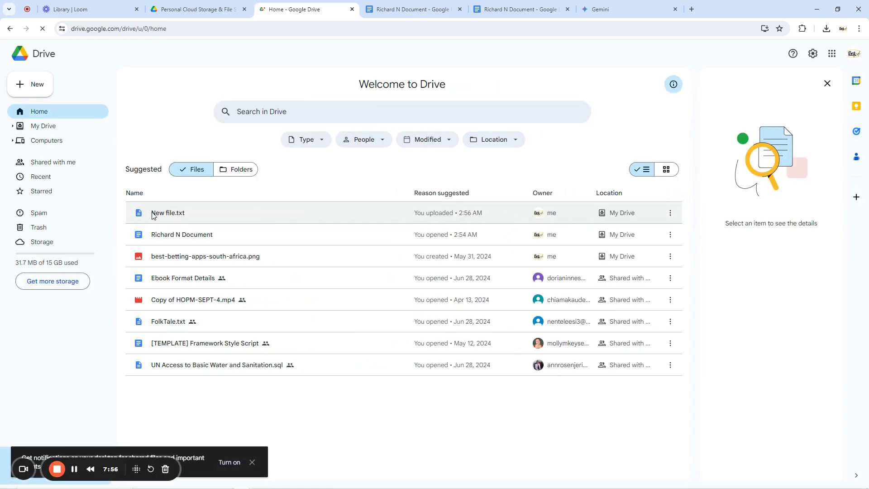
{"action": "mouse_move", "coordinate": [151, 214]}
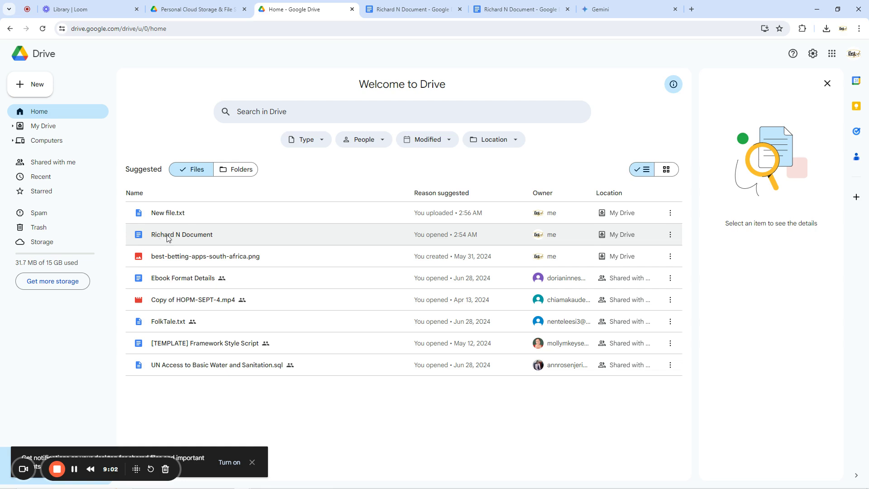
Open the sharing settings of the Google Docs document and add the recipient's e-mail address as an editor.
{"action": "mouse_move", "coordinate": [168, 237]}
{"action": "left_click", "coordinate": [673, 238]}
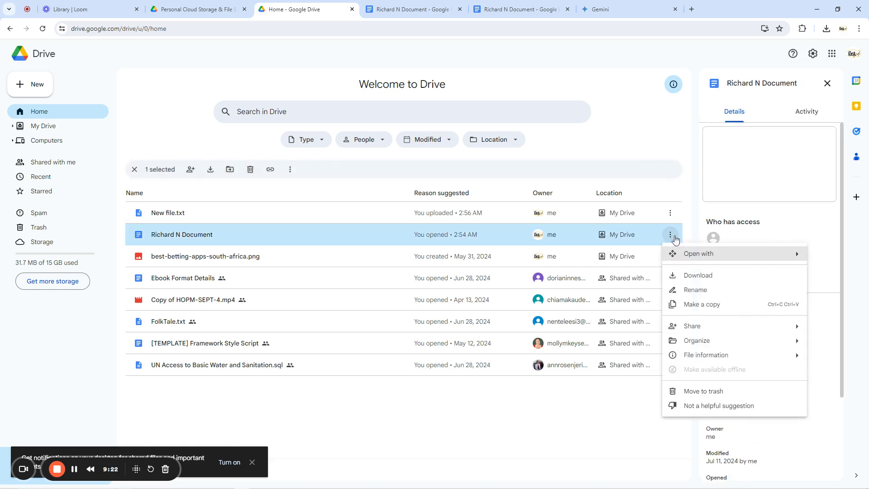
{"action": "mouse_move", "coordinate": [694, 327]}
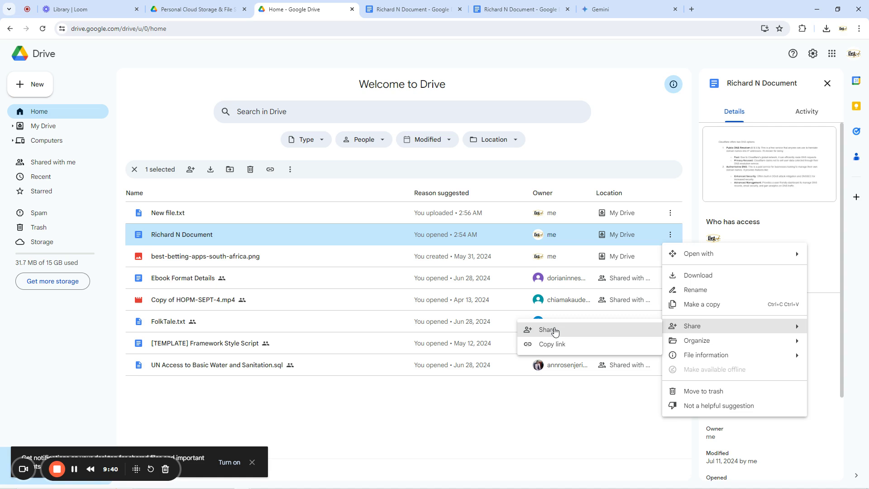
{"action": "left_click", "coordinate": [553, 330]}
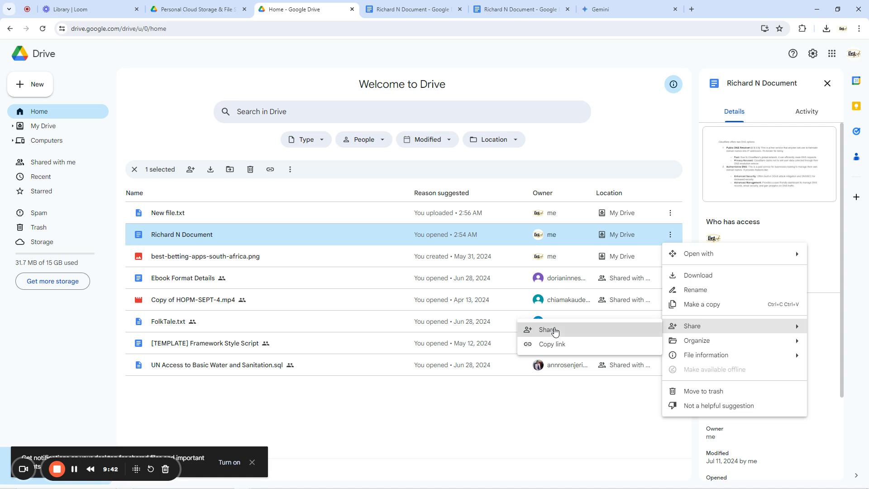
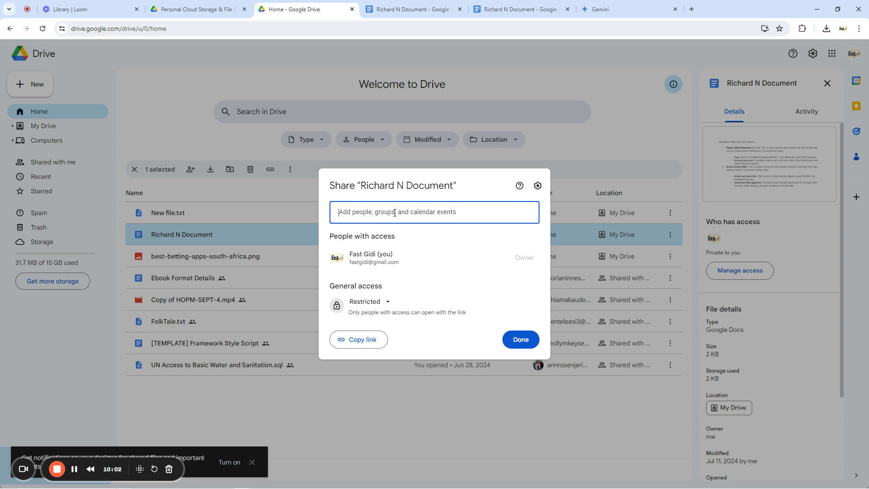
{"action": "key", "text": "ctrl+v"}
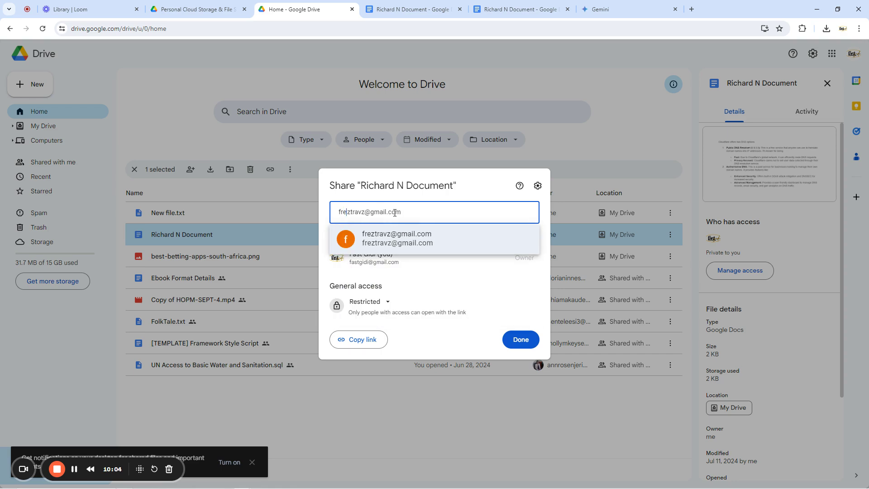
{"action": "left_click", "coordinate": [397, 238]}
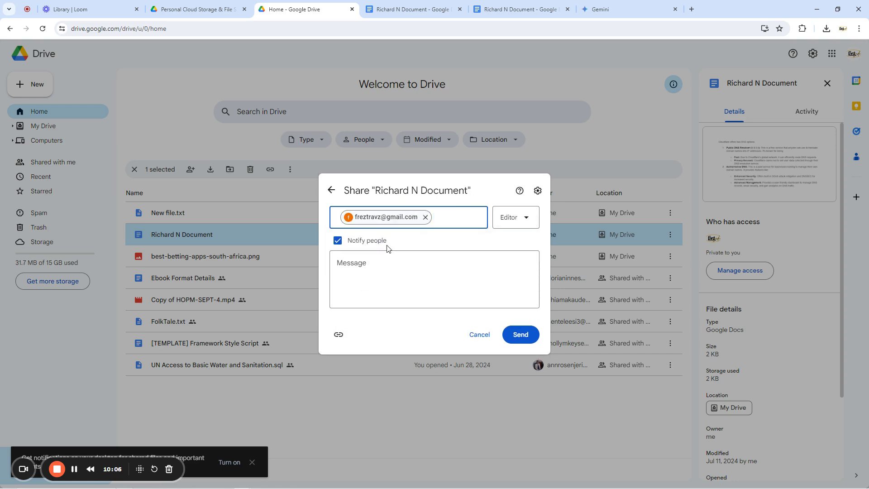
Add the message "Please view this file and let me know what you think" and send the sharing invitation.
{"action": "left_click", "coordinate": [369, 268]}
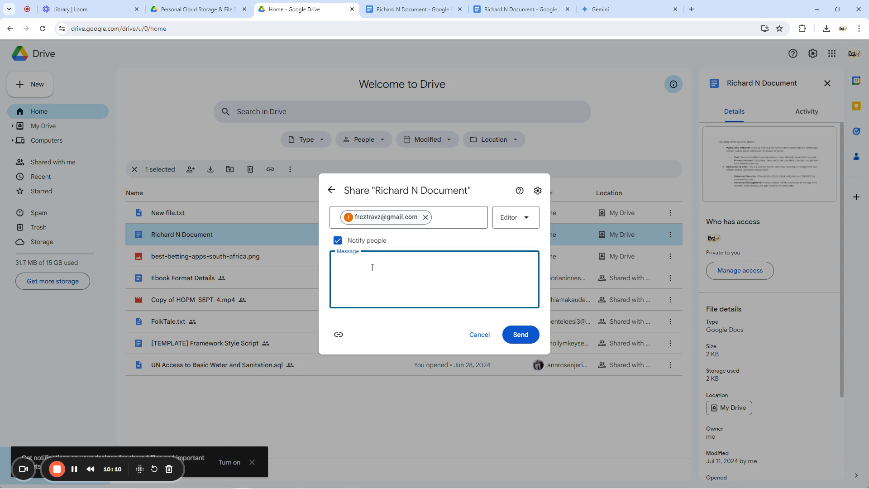
{"action": "type", "text": "Please view this file and let m"}
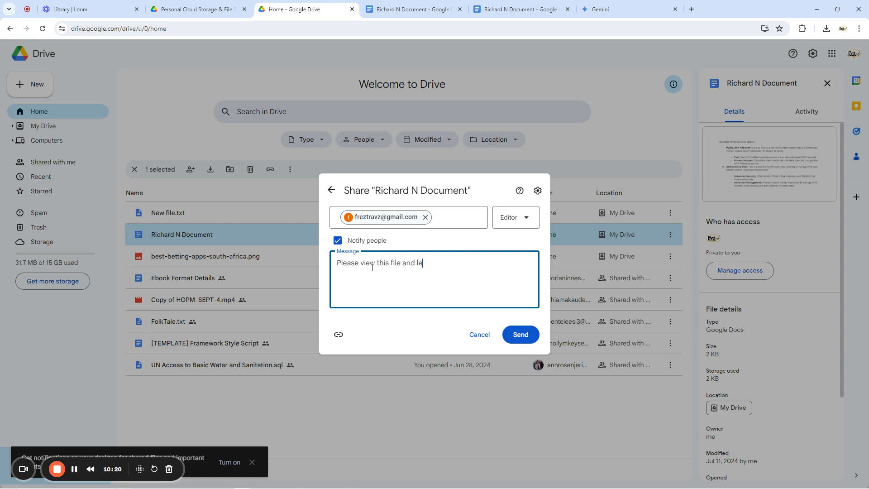
{"action": "type", "text": "e know what toyu"}
{"action": "key", "text": "BackSpace"}
{"action": "key", "text": "BackSpace"}
{"action": "key", "text": "BackSpace"}
{"action": "key", "text": "BackSpace"}
{"action": "key", "text": "BackSpace"}
{"action": "type", "text": "you think"}
{"action": "left_click", "coordinate": [516, 337]}
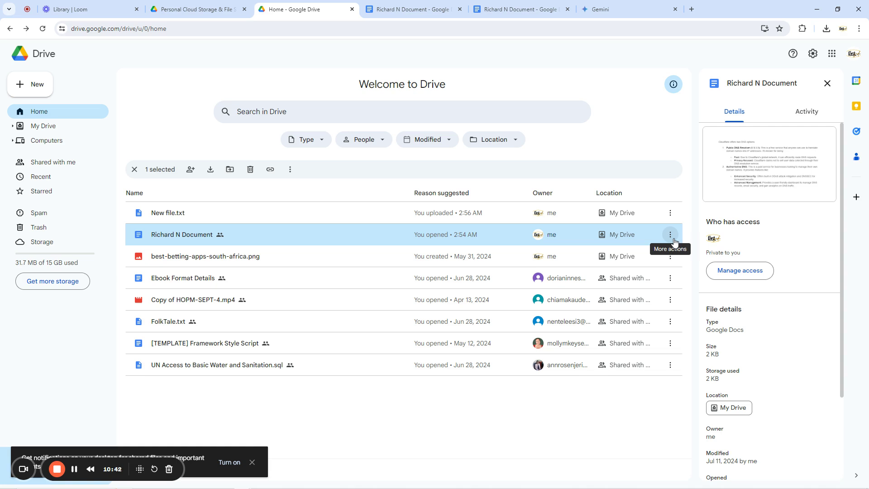
Copy the sharing link of the same Google Docs document from its share options.
{"action": "left_click", "coordinate": [671, 235]}
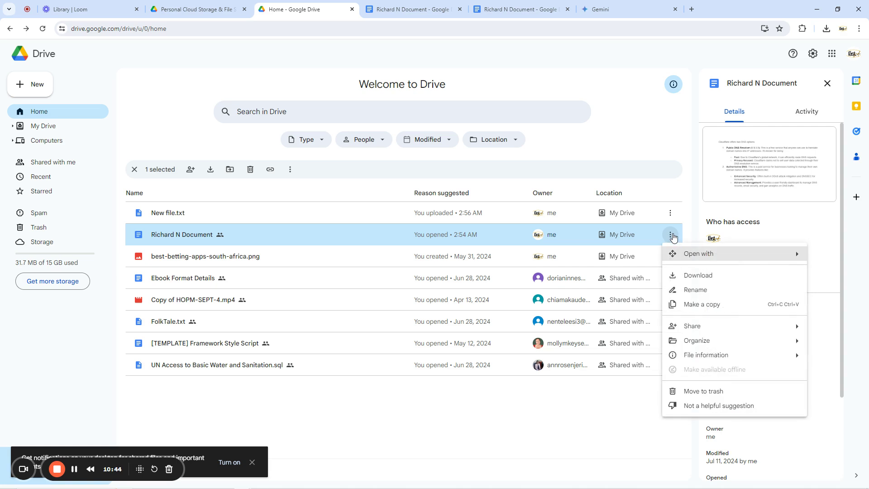
{"action": "mouse_move", "coordinate": [687, 327]}
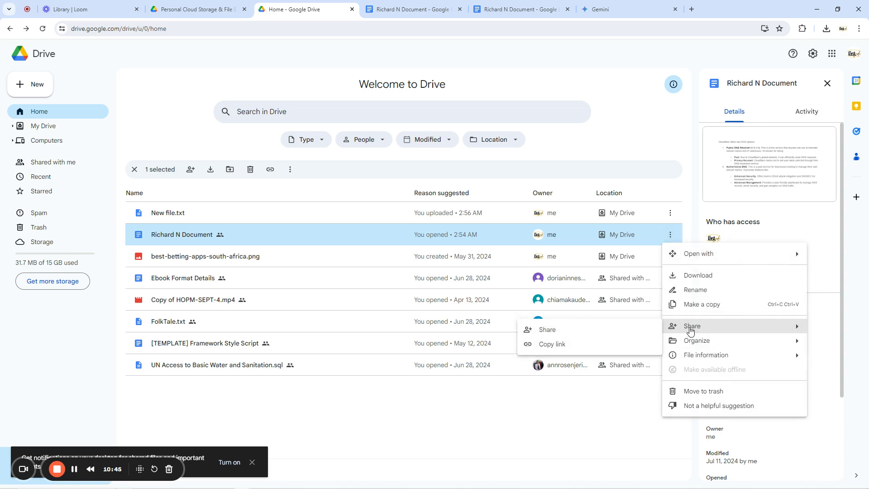
{"action": "left_click", "coordinate": [563, 349]}
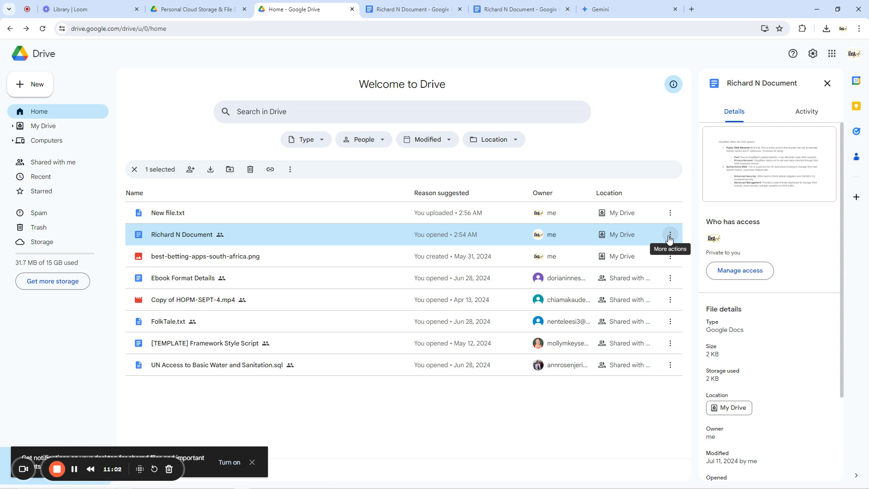
Set the Google Docs document's general access to "Anyone with the link" with the Viewer role and finish sharing.
{"action": "left_click", "coordinate": [670, 237]}
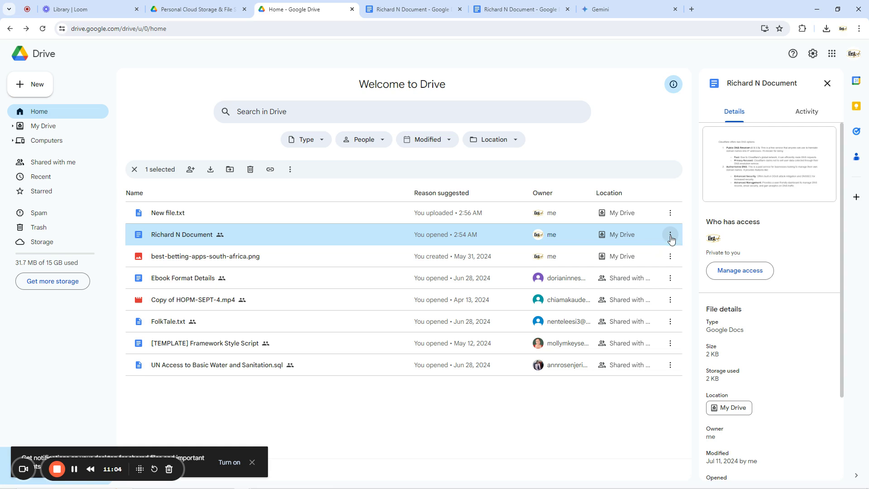
{"action": "mouse_move", "coordinate": [692, 326]}
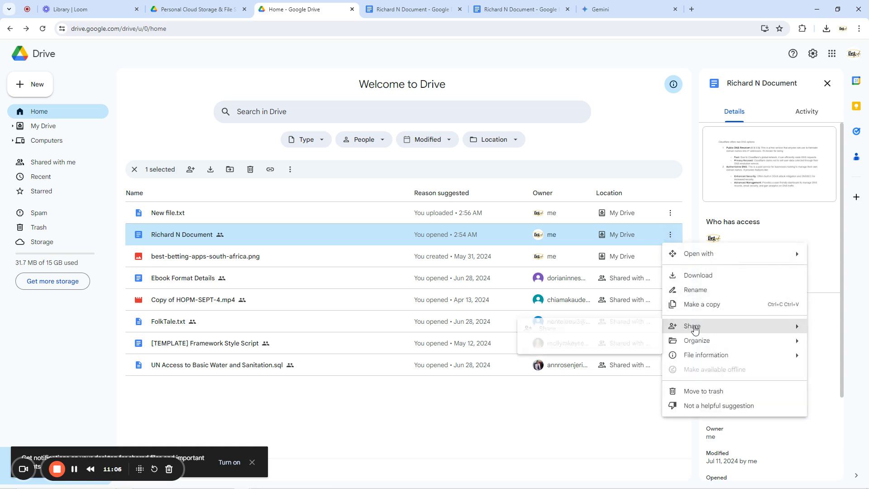
{"action": "left_click", "coordinate": [590, 330]}
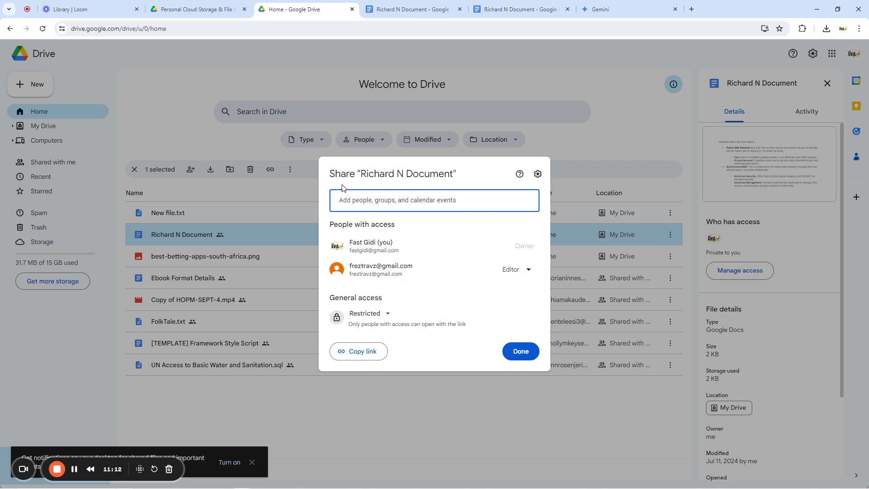
{"action": "left_click", "coordinate": [385, 316]}
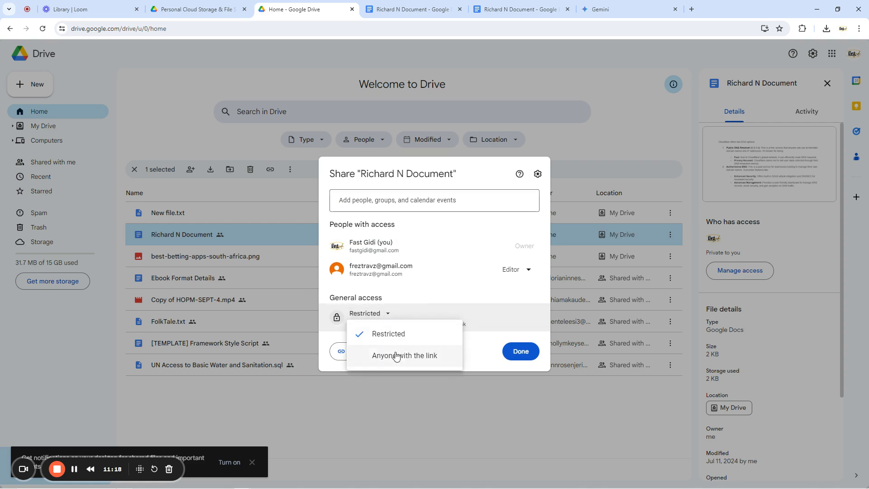
{"action": "left_click", "coordinate": [425, 359]}
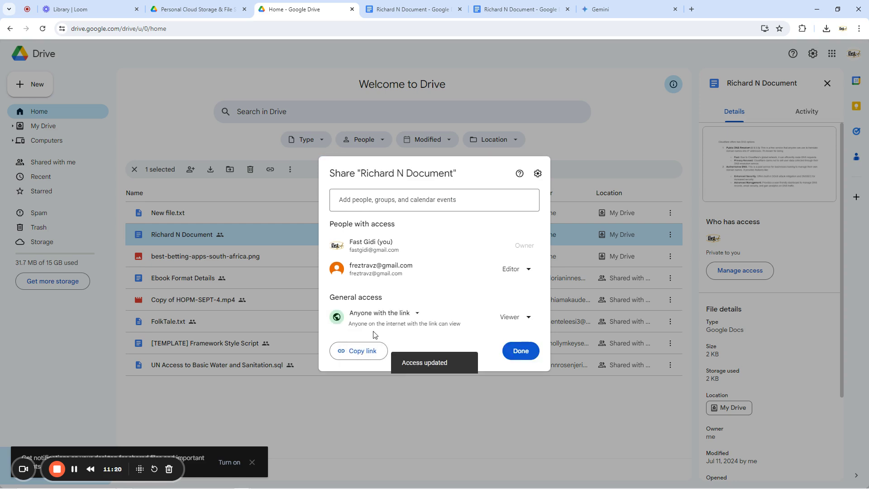
{"action": "left_click", "coordinate": [526, 318]}
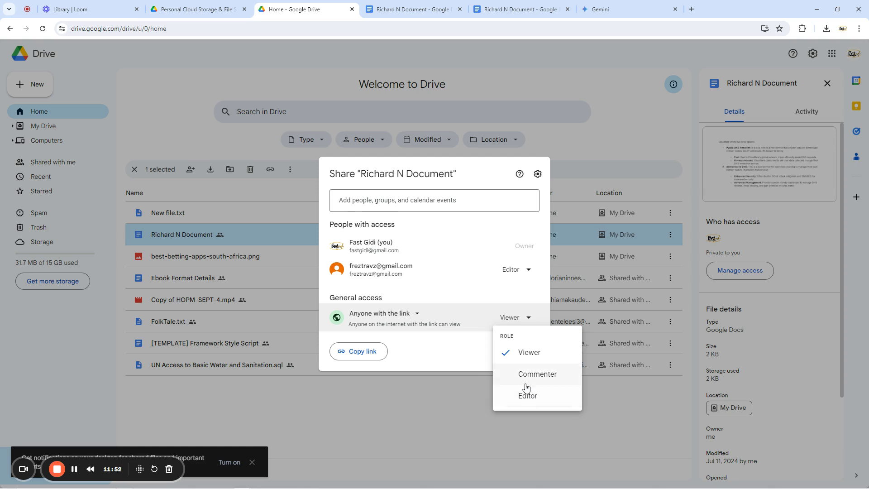
{"action": "left_click", "coordinate": [523, 358]}
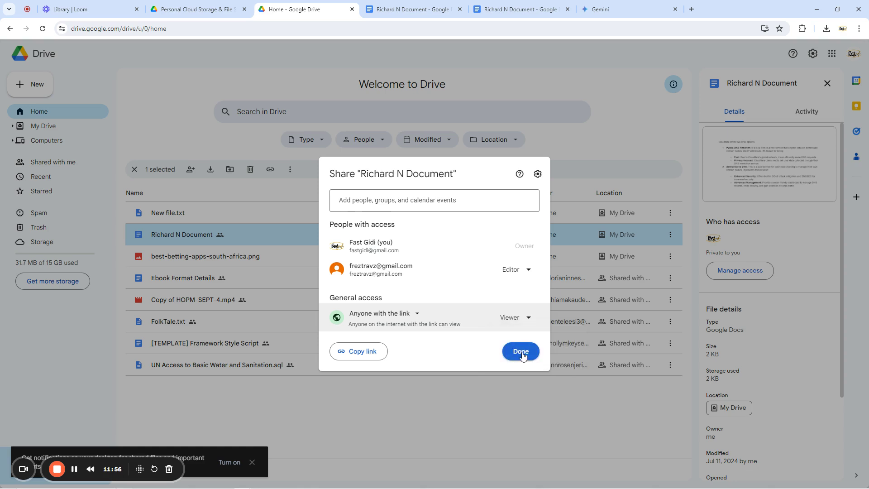
{"action": "left_click", "coordinate": [521, 352]}
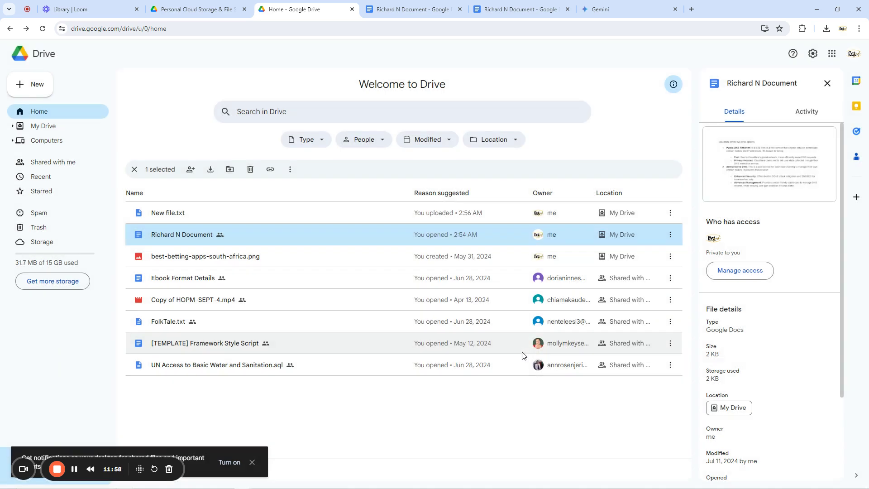
Copy the Google Docs document's sharing link and open it in a new Incognito window.
{"action": "left_click", "coordinate": [670, 234]}
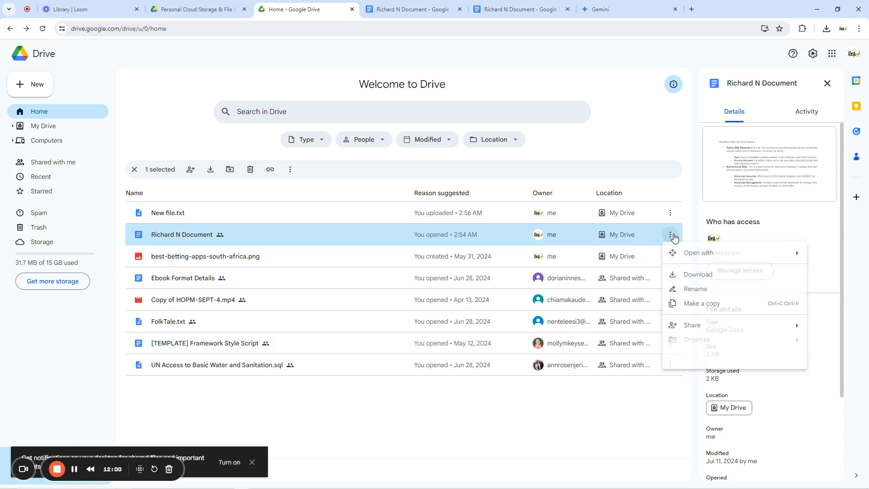
{"action": "mouse_move", "coordinate": [692, 326]}
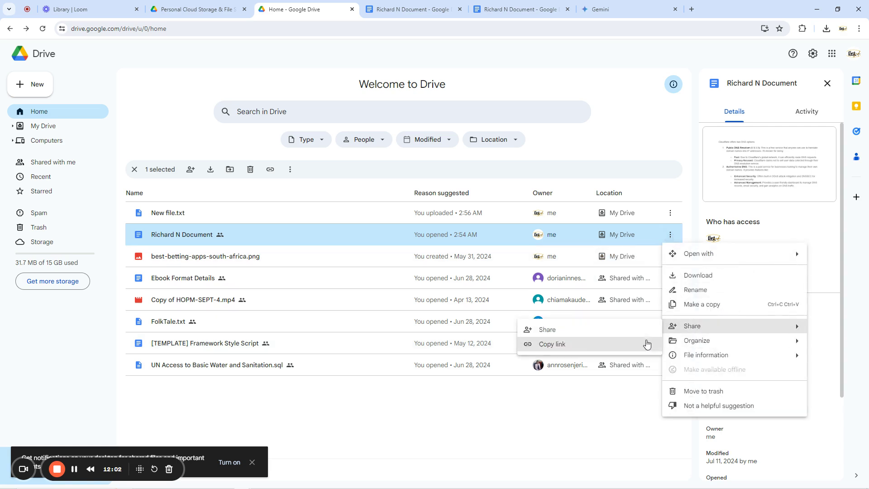
{"action": "left_click", "coordinate": [550, 345]}
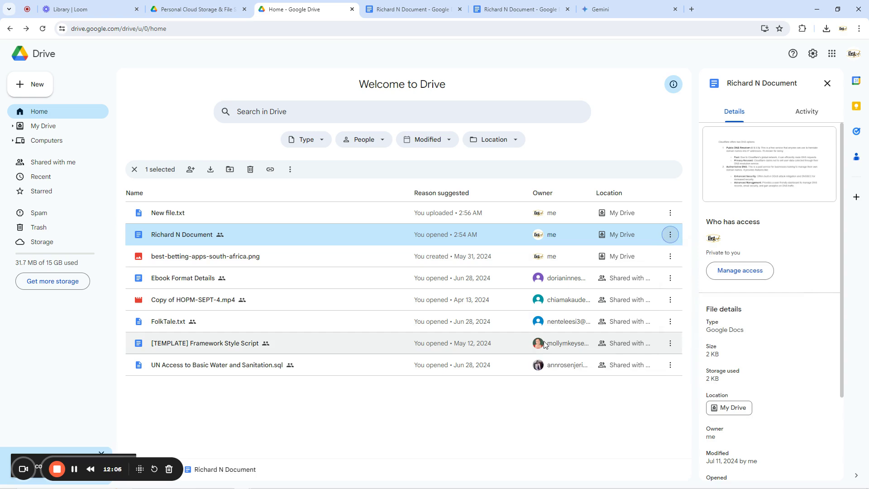
{"action": "key", "text": "ctrl+shift+n"}
{"action": "key", "text": "ctrl+v"}
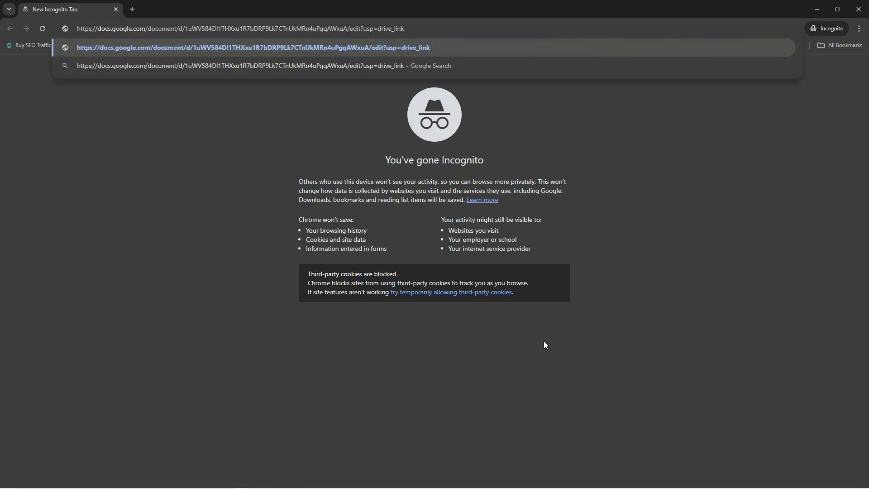
{"action": "key", "text": "Return"}
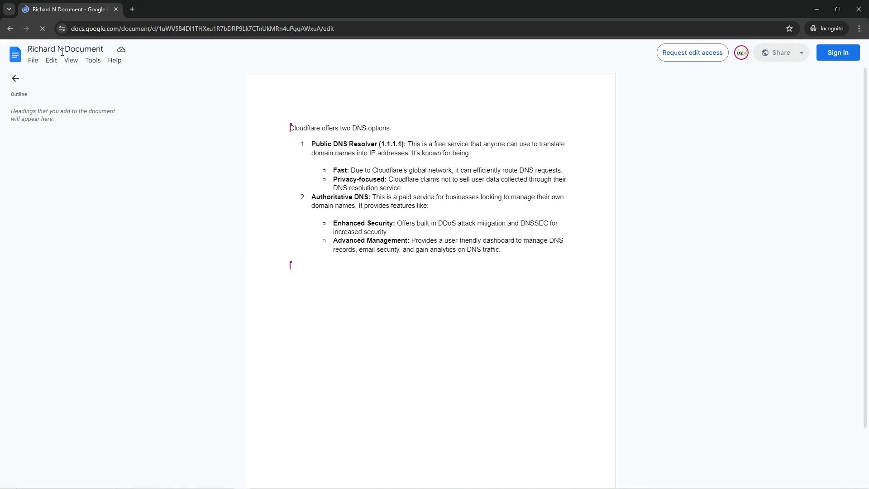
Look over the shared document's text in the Incognito window, return to Google Drive and close the file details.
{"action": "left_click_drag", "start_coordinate": [290, 128], "coordinate": [466, 255]}
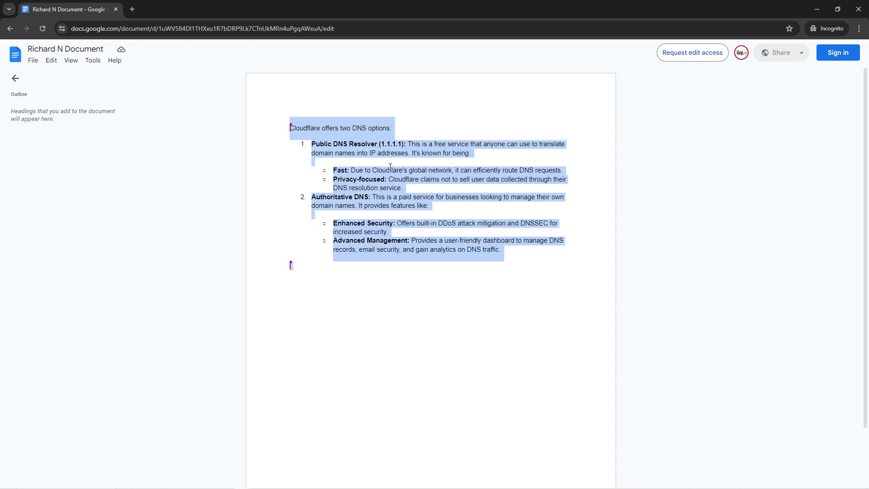
{"action": "left_click", "coordinate": [316, 240]}
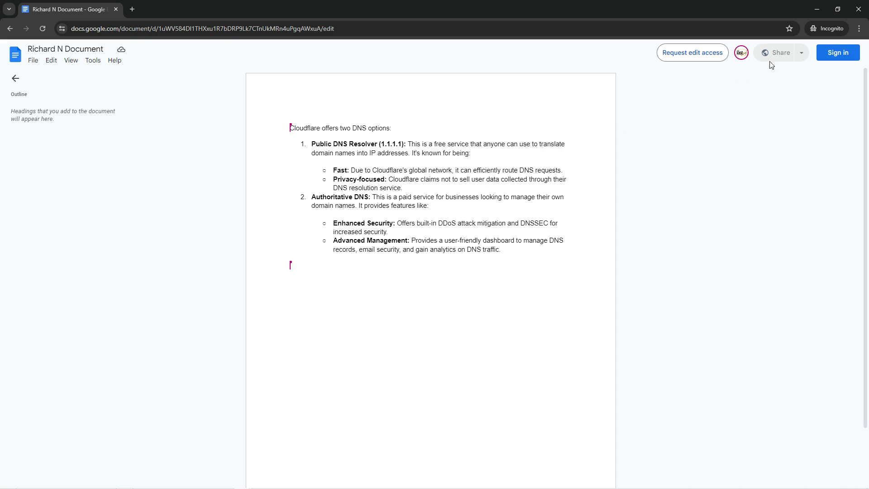
{"action": "left_click", "coordinate": [817, 14]}
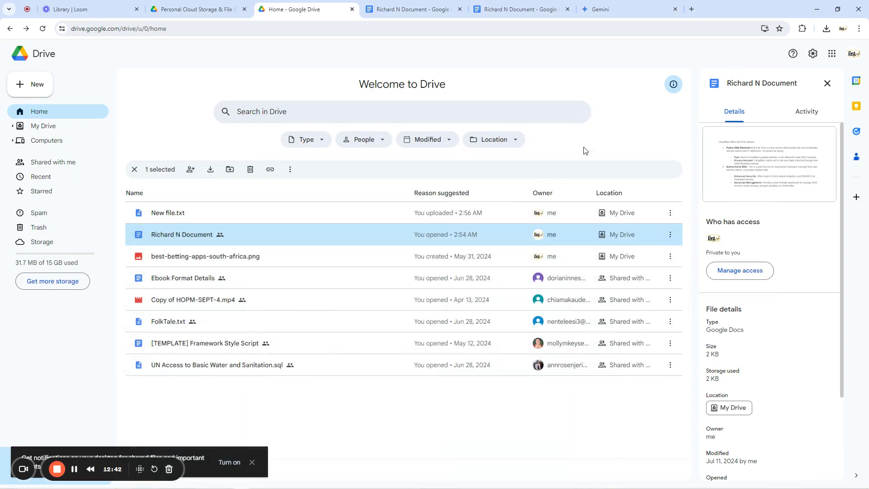
{"action": "left_click", "coordinate": [827, 84]}
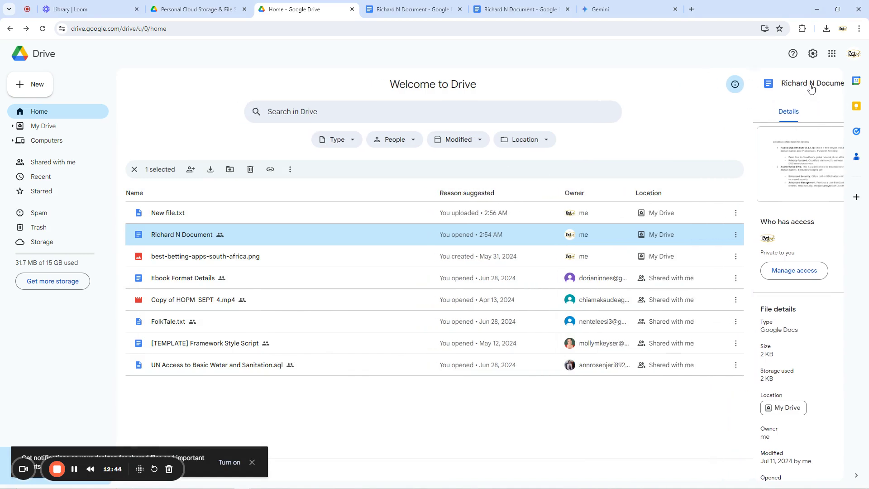
Look through the My Drive, Computers, Shared with me, Recent and Starred sections.
{"action": "left_click", "coordinate": [44, 131]}
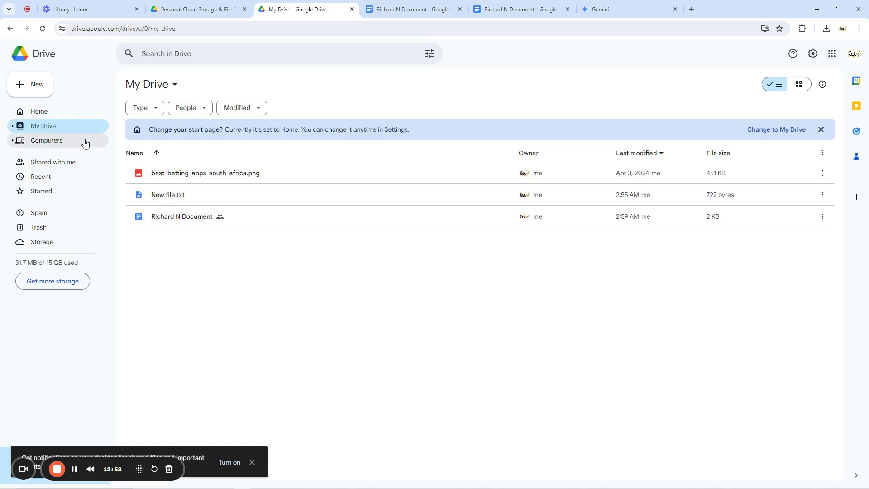
{"action": "left_click", "coordinate": [49, 142]}
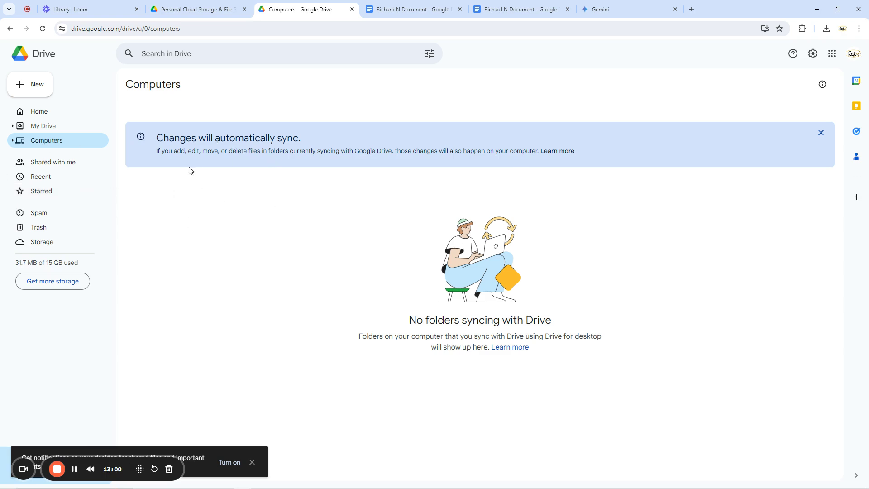
{"action": "left_click", "coordinate": [66, 168]}
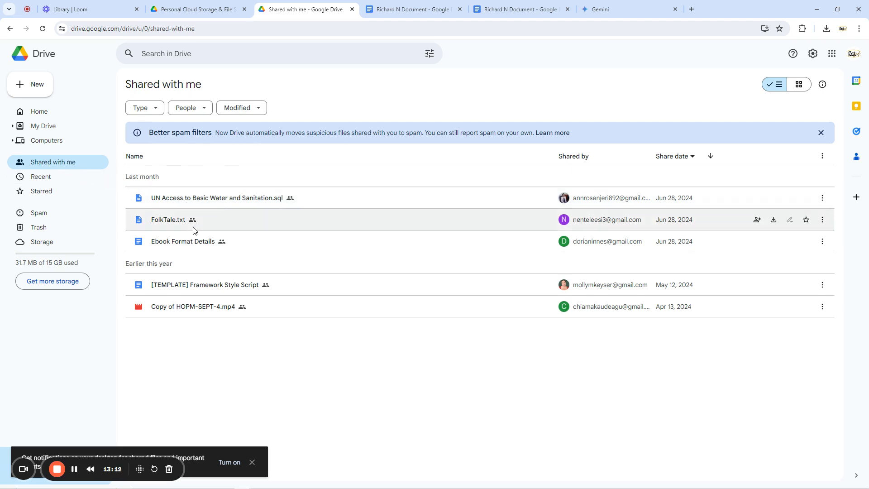
{"action": "left_click", "coordinate": [37, 181]}
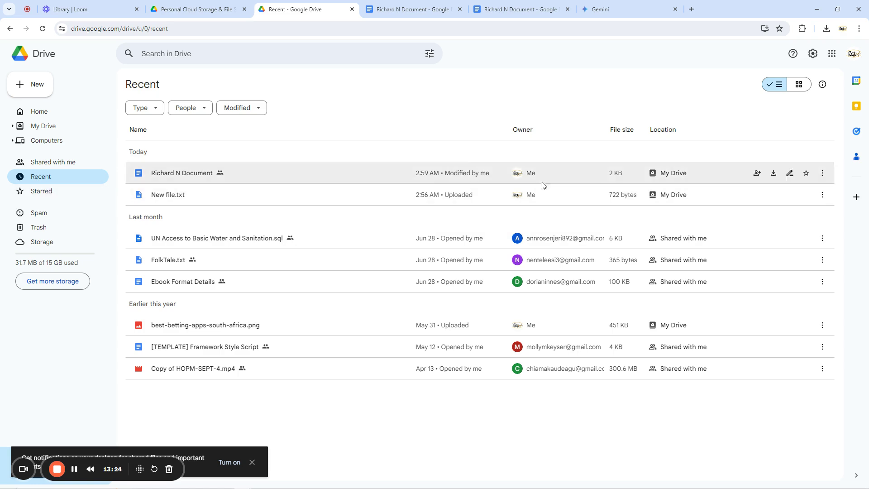
{"action": "left_click", "coordinate": [45, 192]}
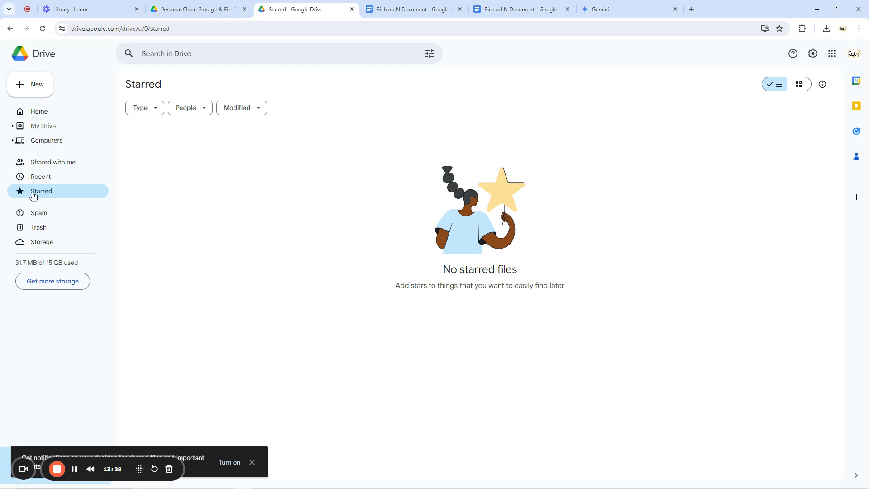
Star the Google Docs document in the Recent section and view it among the Starred files.
{"action": "left_click", "coordinate": [43, 179]}
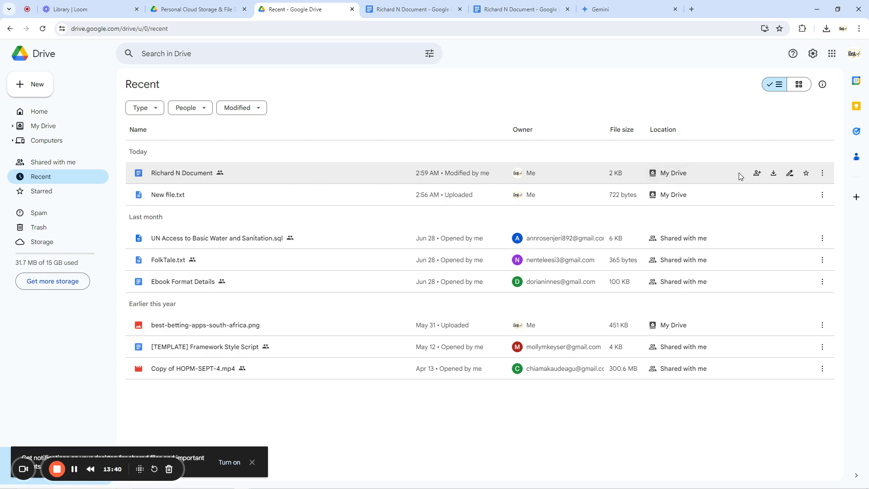
{"action": "left_click", "coordinate": [806, 176]}
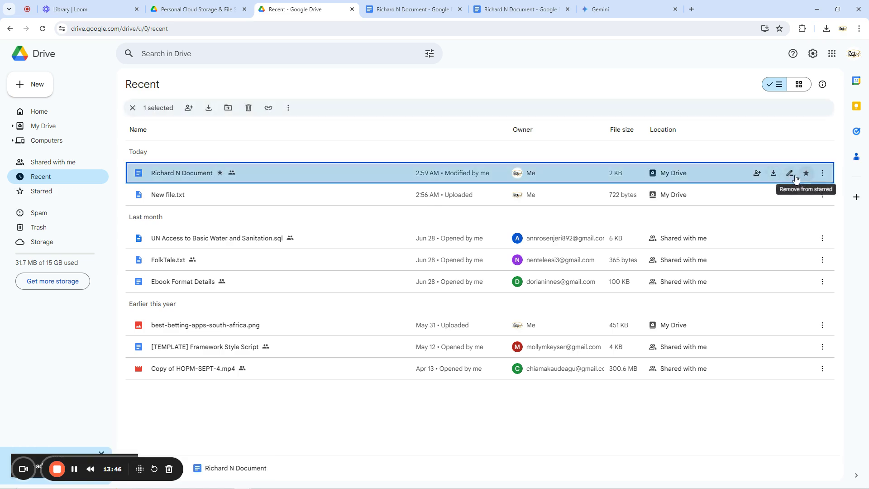
{"action": "left_click", "coordinate": [41, 192]}
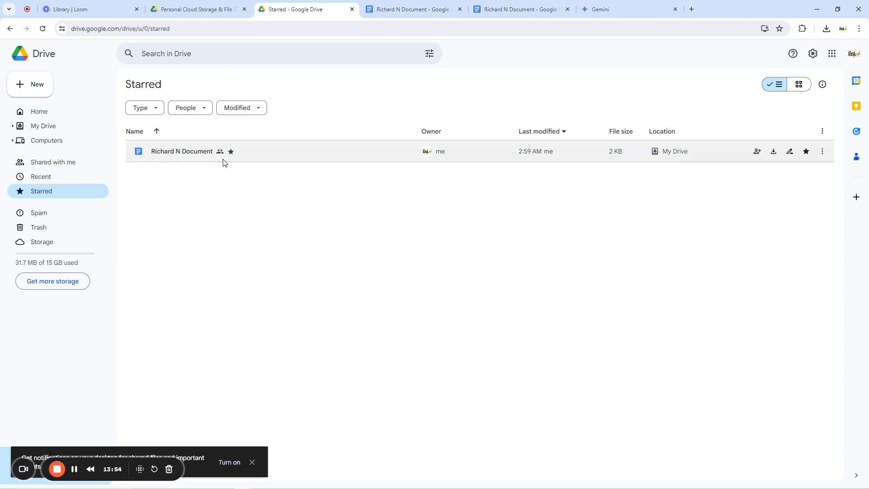
View the Spam and Trash sections and return to Home.
{"action": "left_click", "coordinate": [34, 215]}
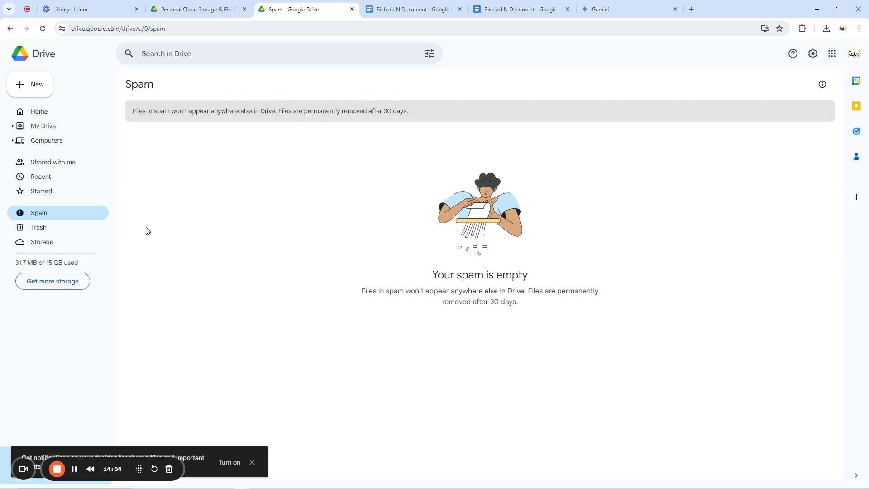
{"action": "left_click", "coordinate": [45, 232]}
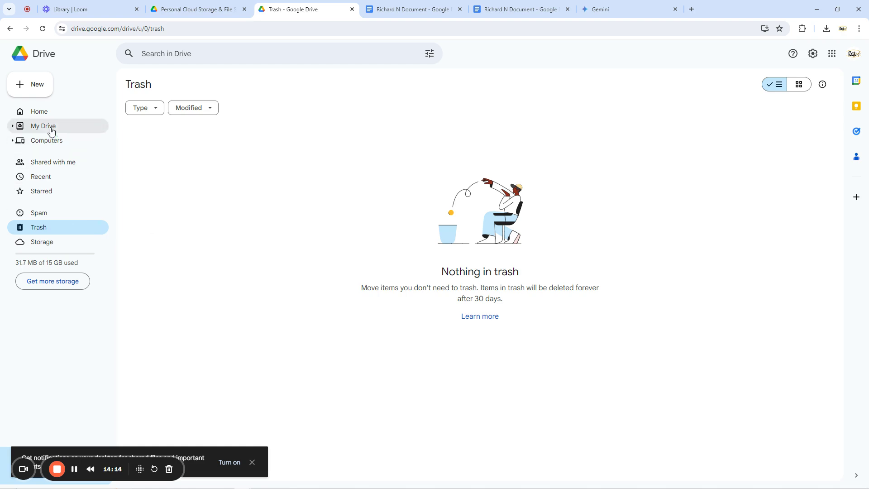
{"action": "left_click", "coordinate": [39, 111]}
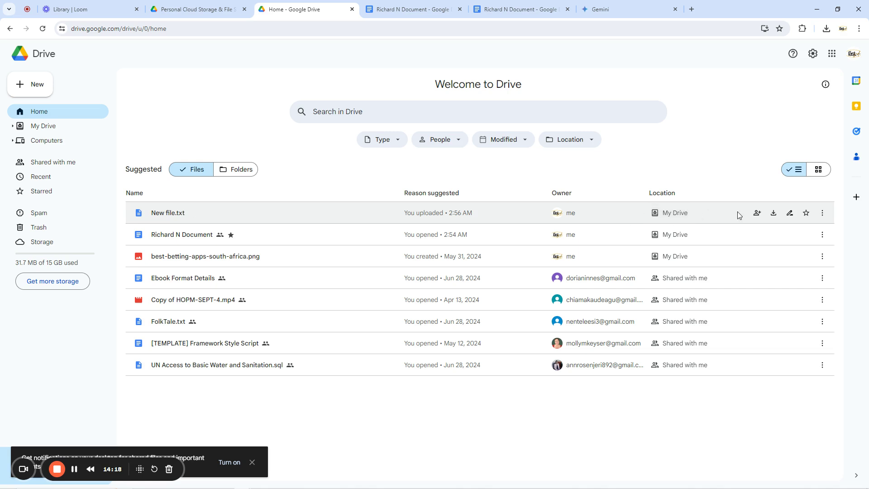
Move New file.txt to the trash and view it in the Trash section.
{"action": "left_click", "coordinate": [822, 214]}
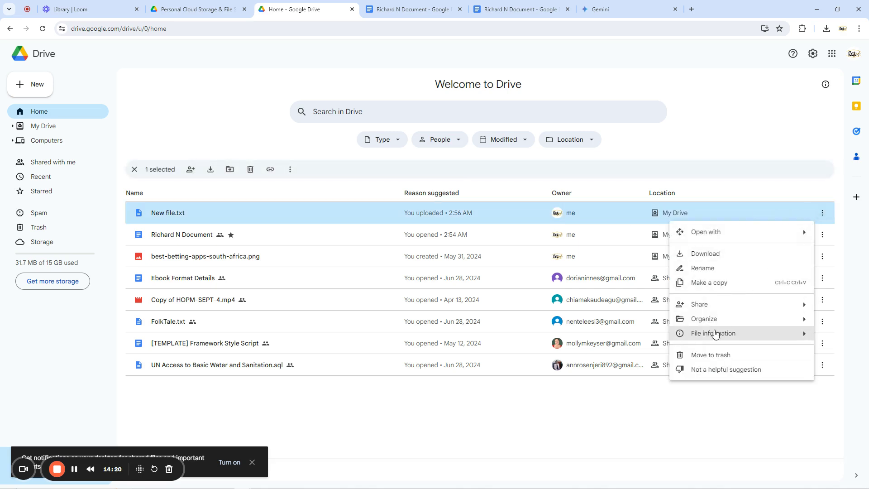
{"action": "left_click", "coordinate": [709, 355]}
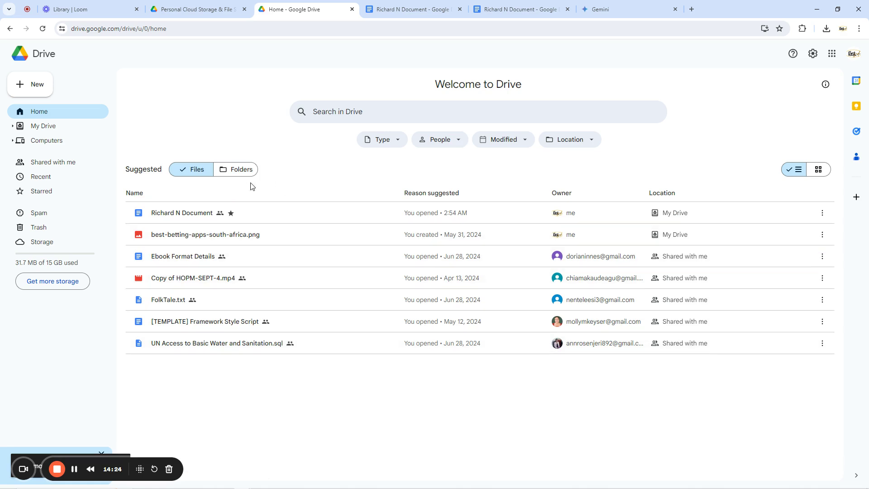
{"action": "left_click", "coordinate": [42, 228]}
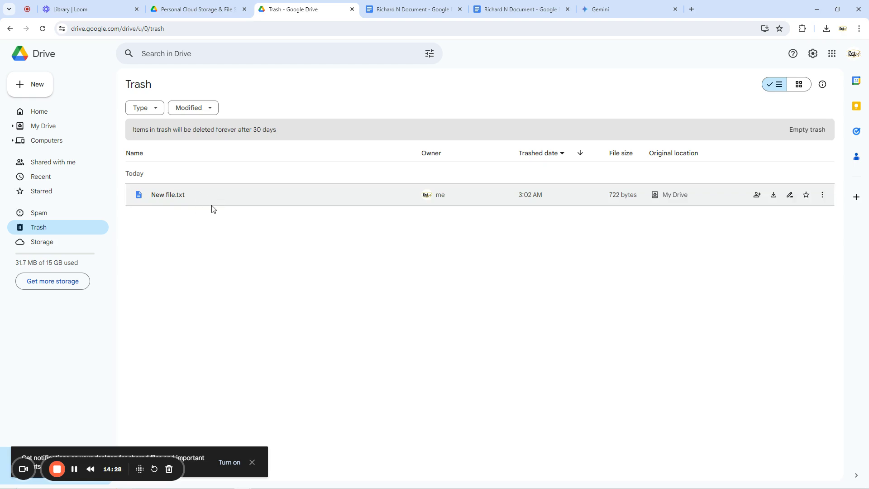
View the Storage section, return to Home and look over the options for creating new items.
{"action": "left_click", "coordinate": [50, 248]}
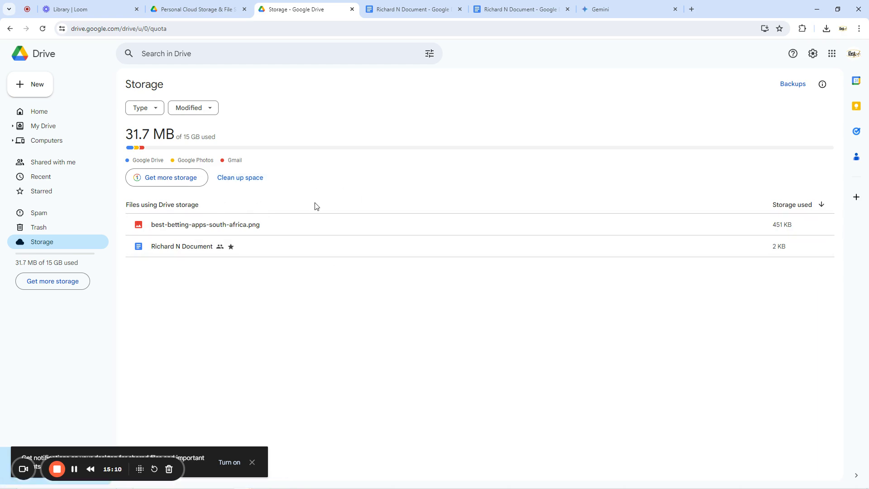
{"action": "left_click", "coordinate": [44, 116]}
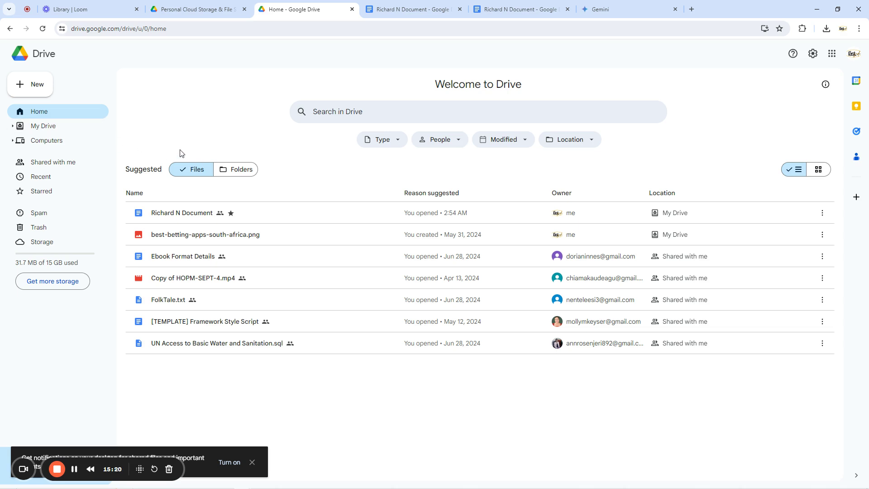
{"action": "left_click", "coordinate": [26, 95]}
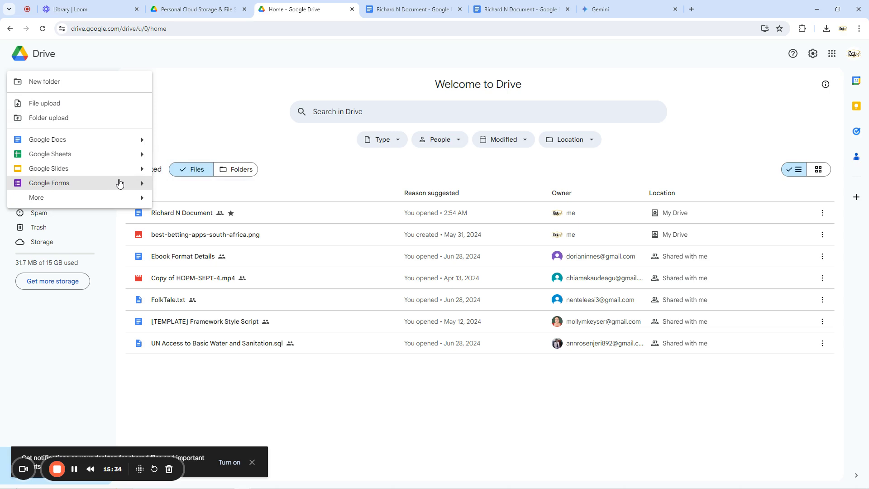
{"action": "left_click", "coordinate": [190, 118]}
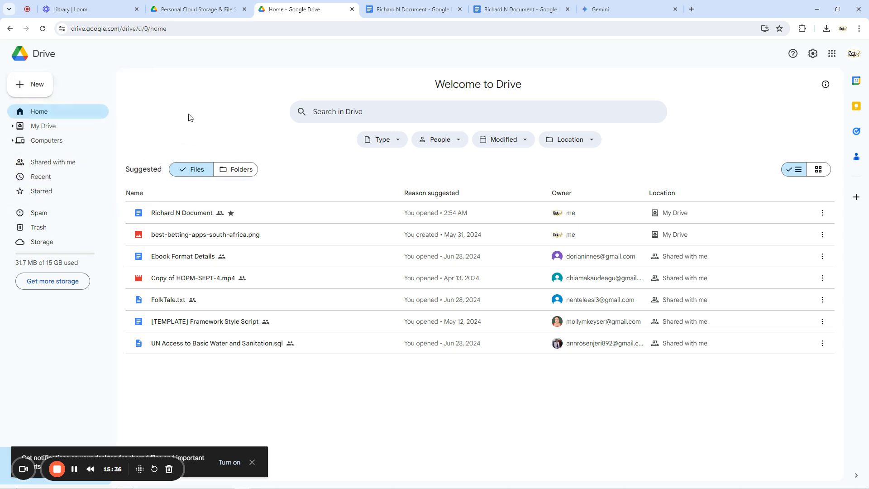